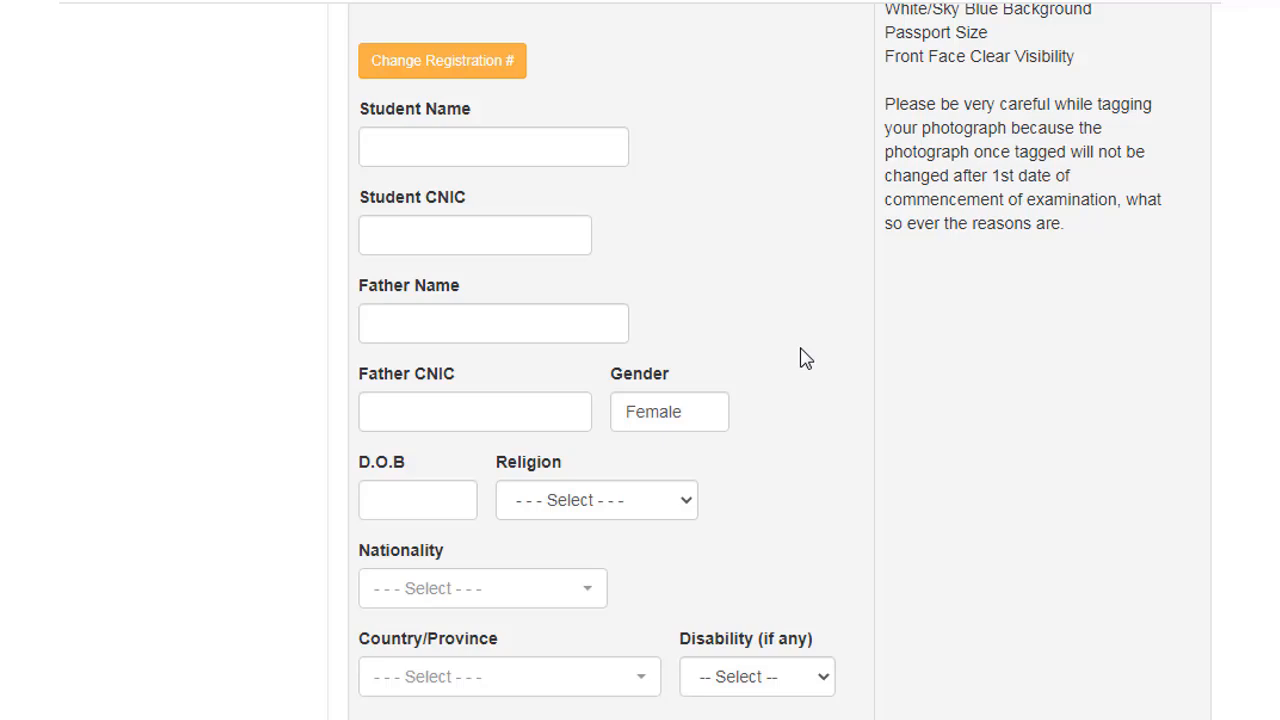
# Step: Enter the student's registration number in Registration #, correcting a mistyped character
pyautogui.scroll(4, 806, 359)
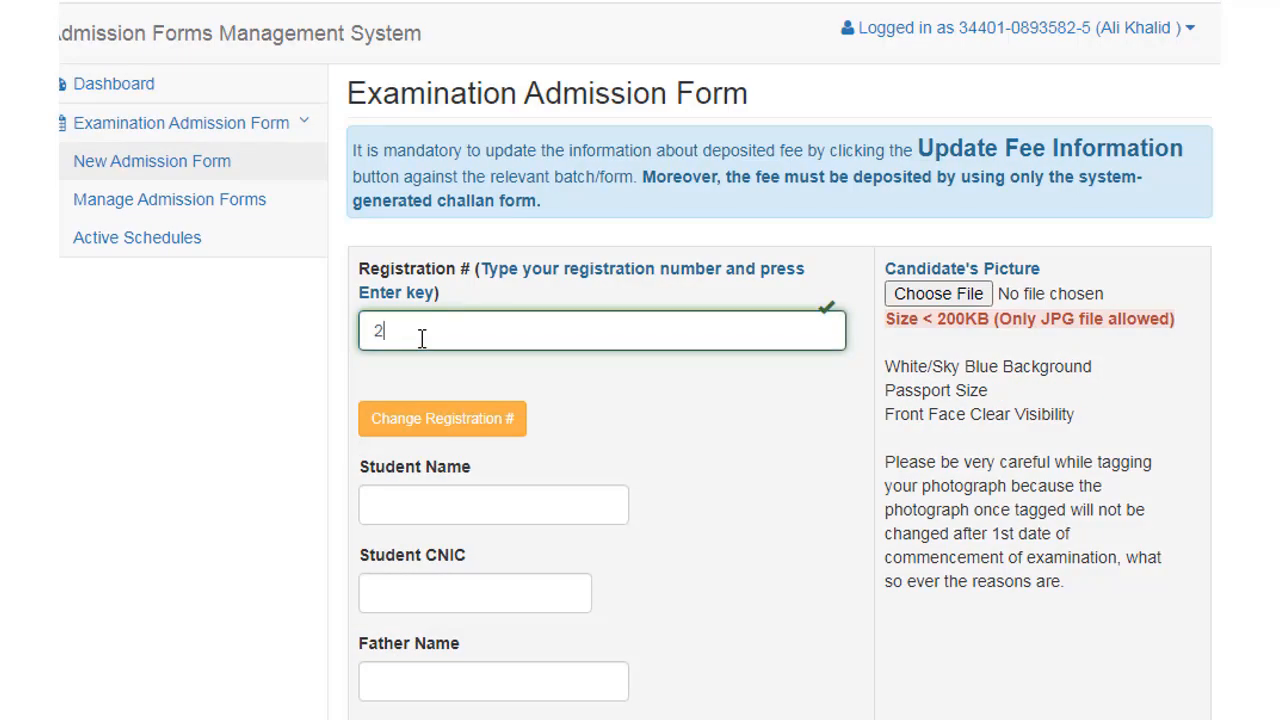
pyautogui.press('BackSpace')
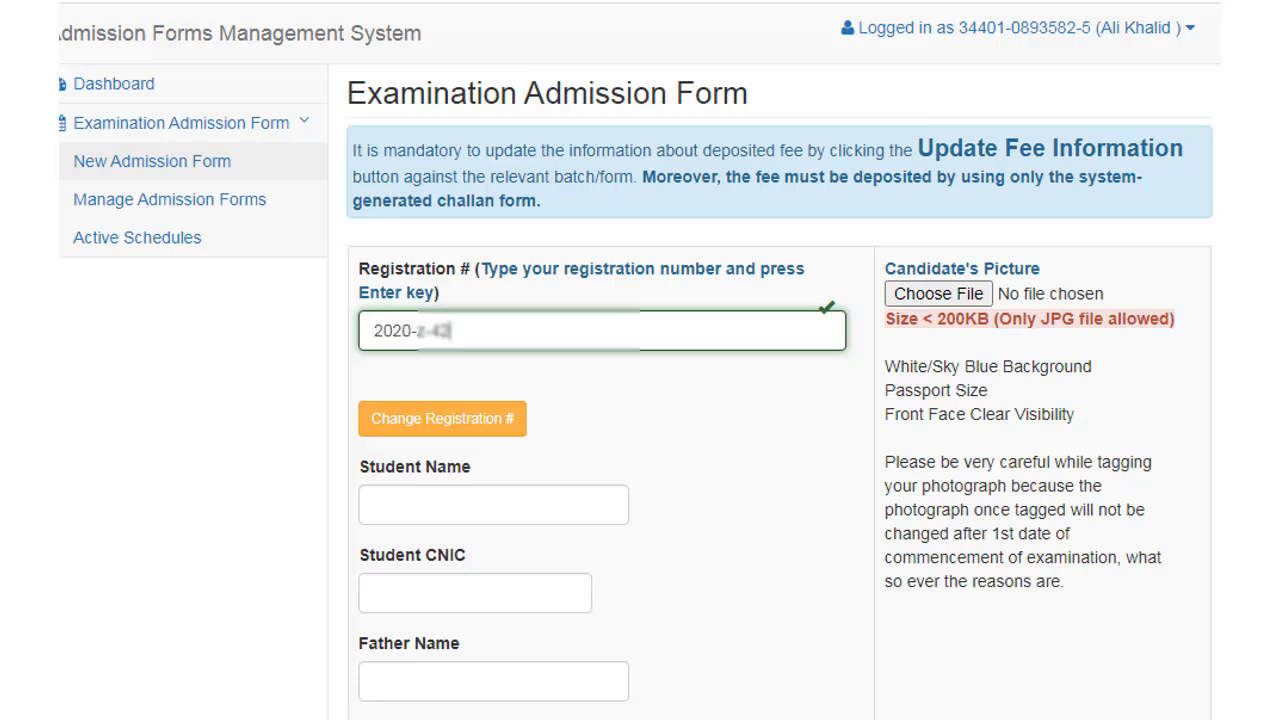
pyautogui.click(432, 507)
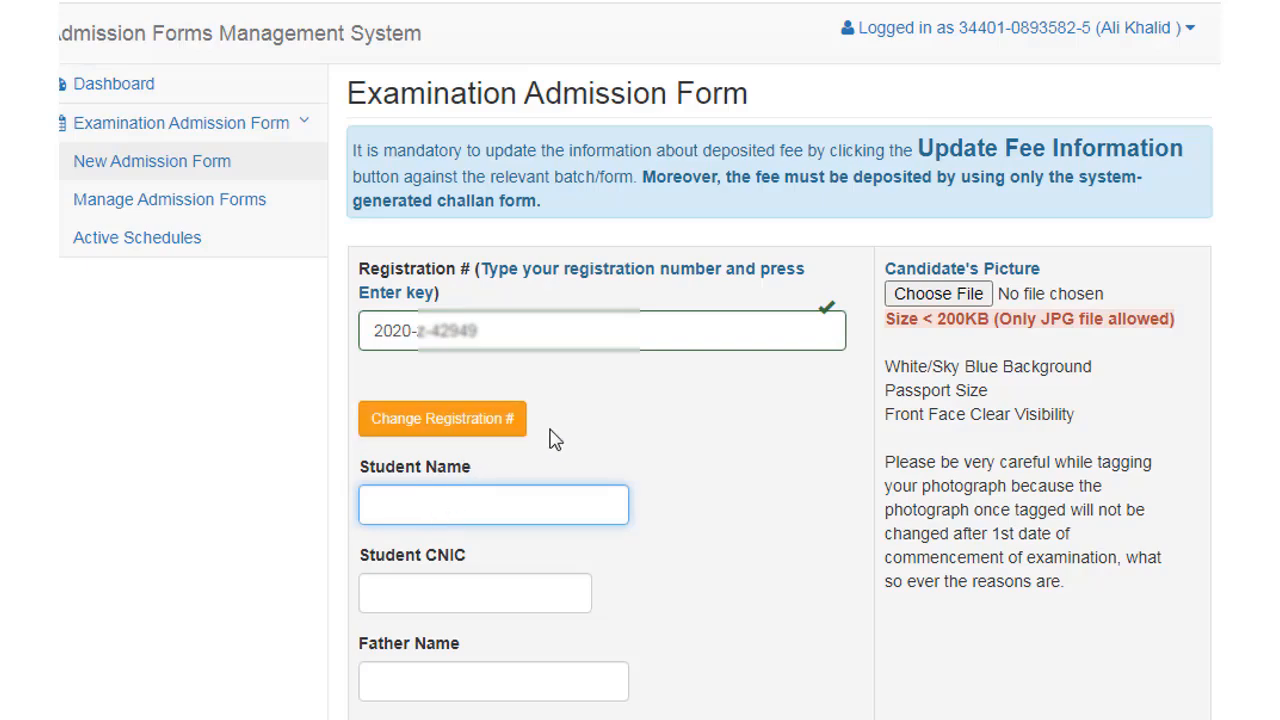
pyautogui.scroll(-1, 550, 433)
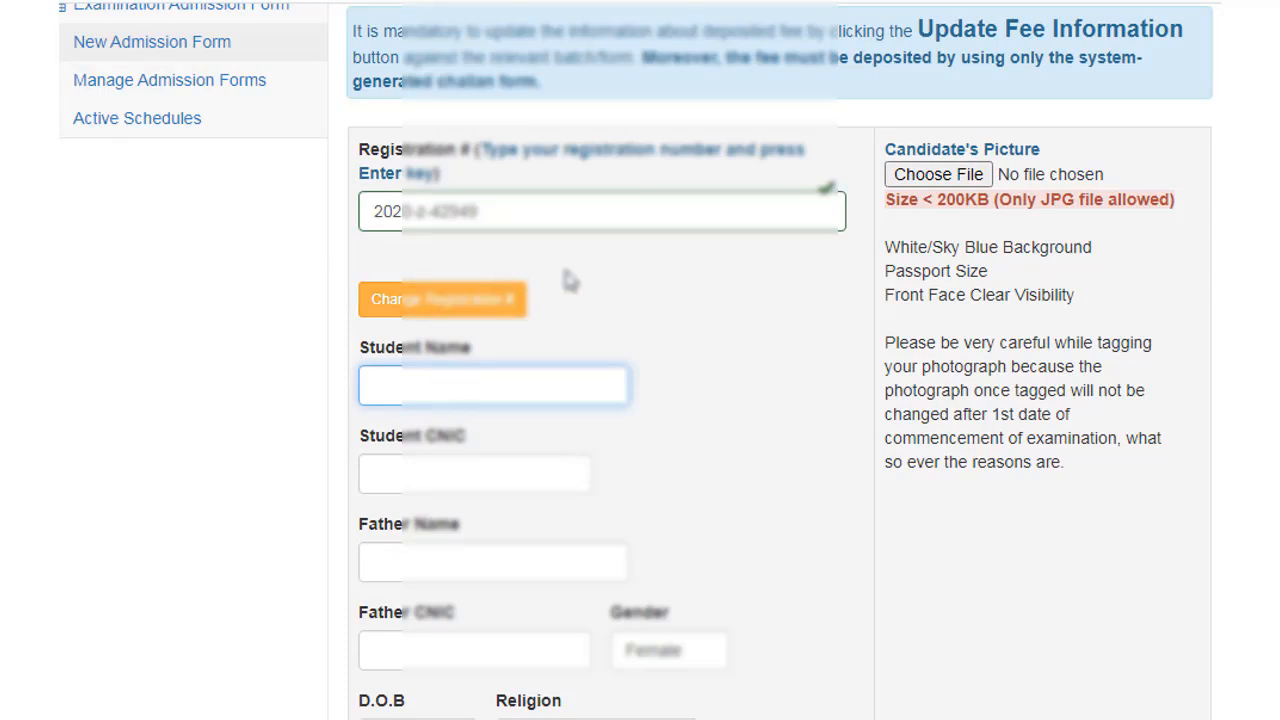
# Step: Load the student's record so name, CNIC, father's details, gender and birth date auto-fill
pyautogui.press('Return')
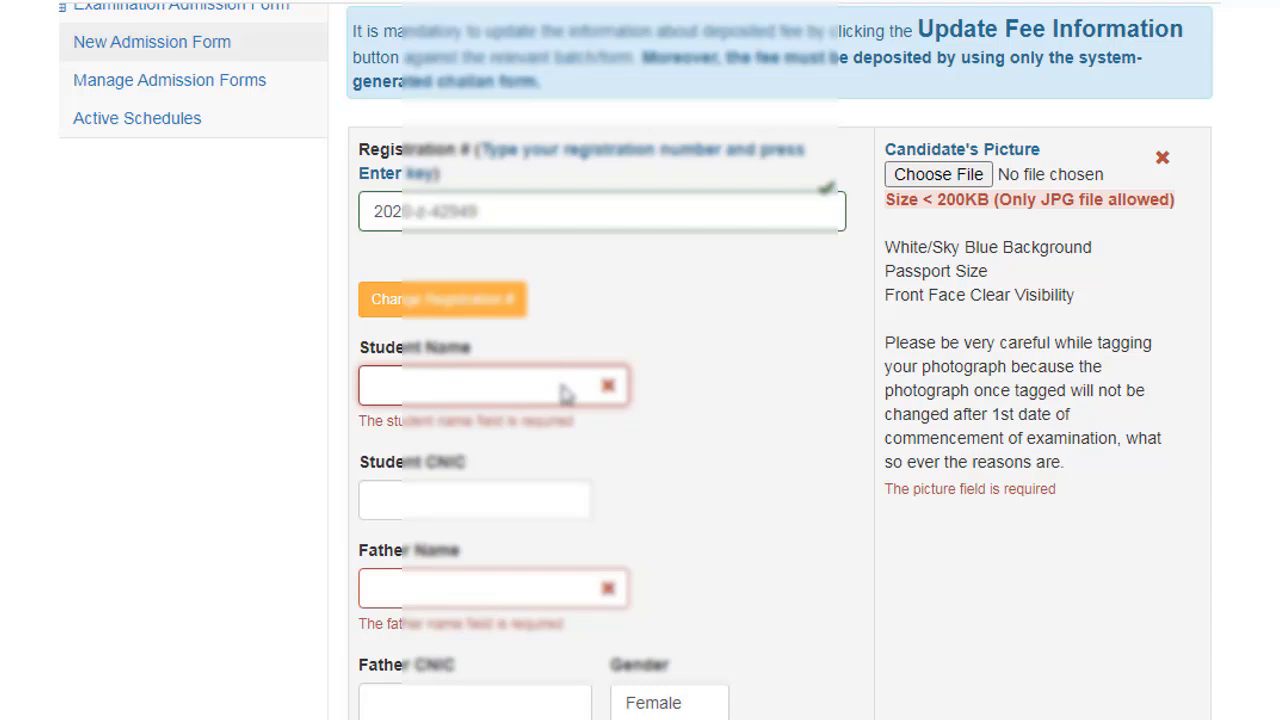
pyautogui.click(523, 213)
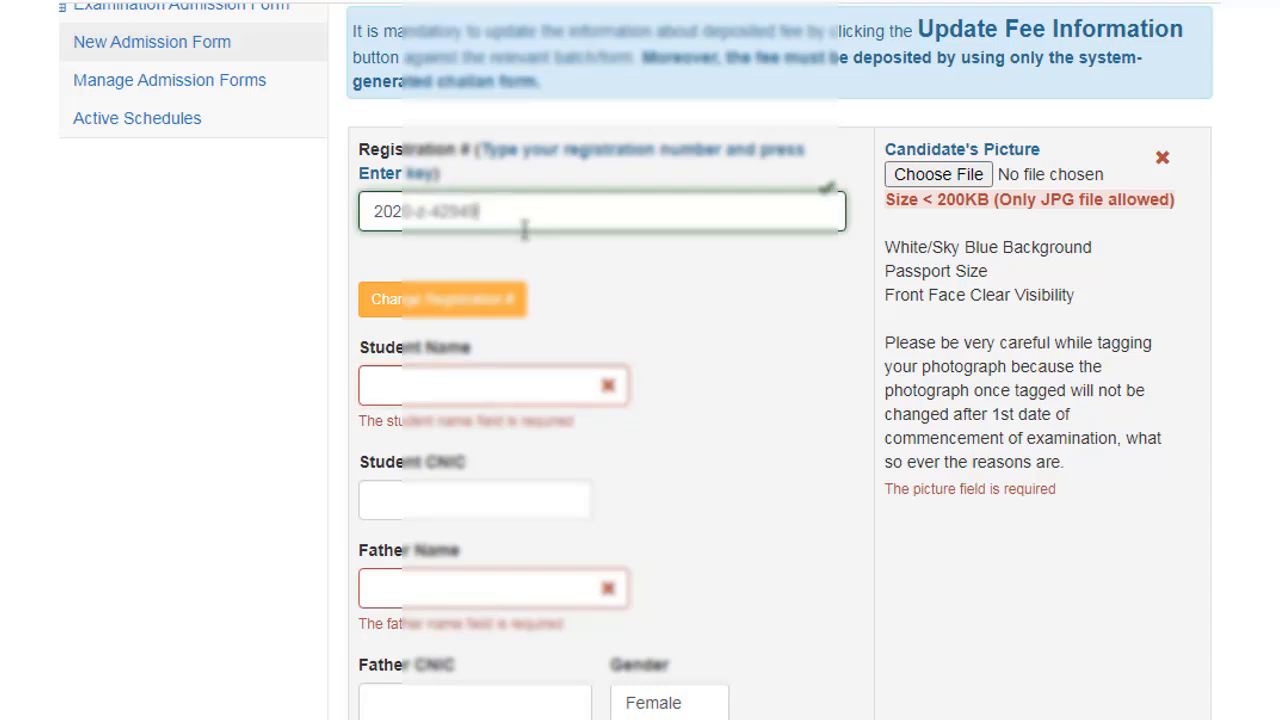
pyautogui.press('Return')
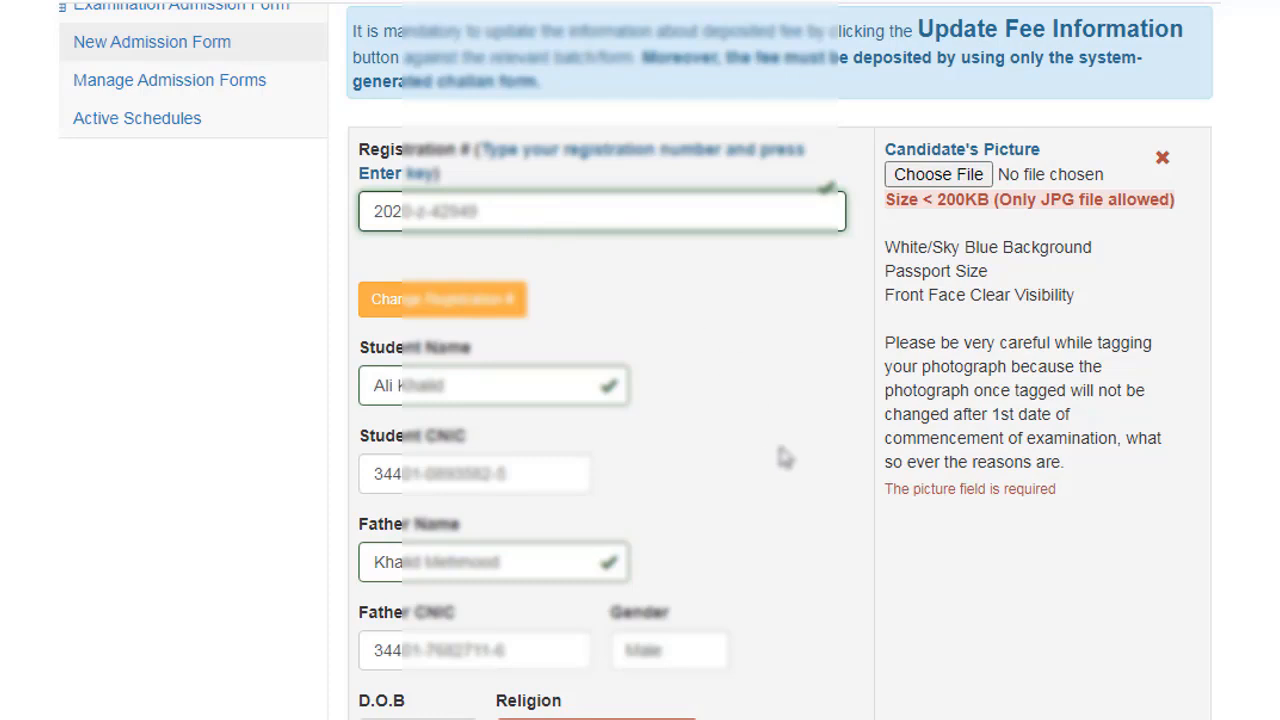
pyautogui.scroll(-2, 785, 457)
pyautogui.scroll(-2, 785, 457)
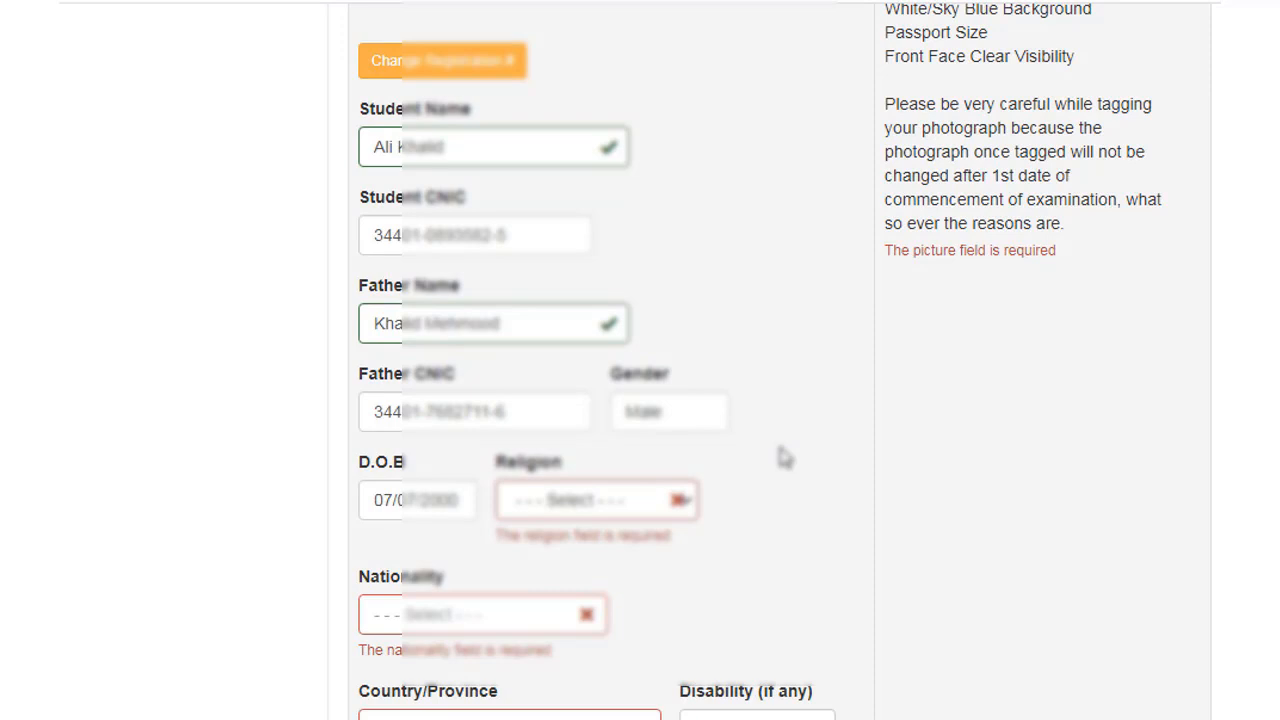
pyautogui.scroll(-1, 785, 457)
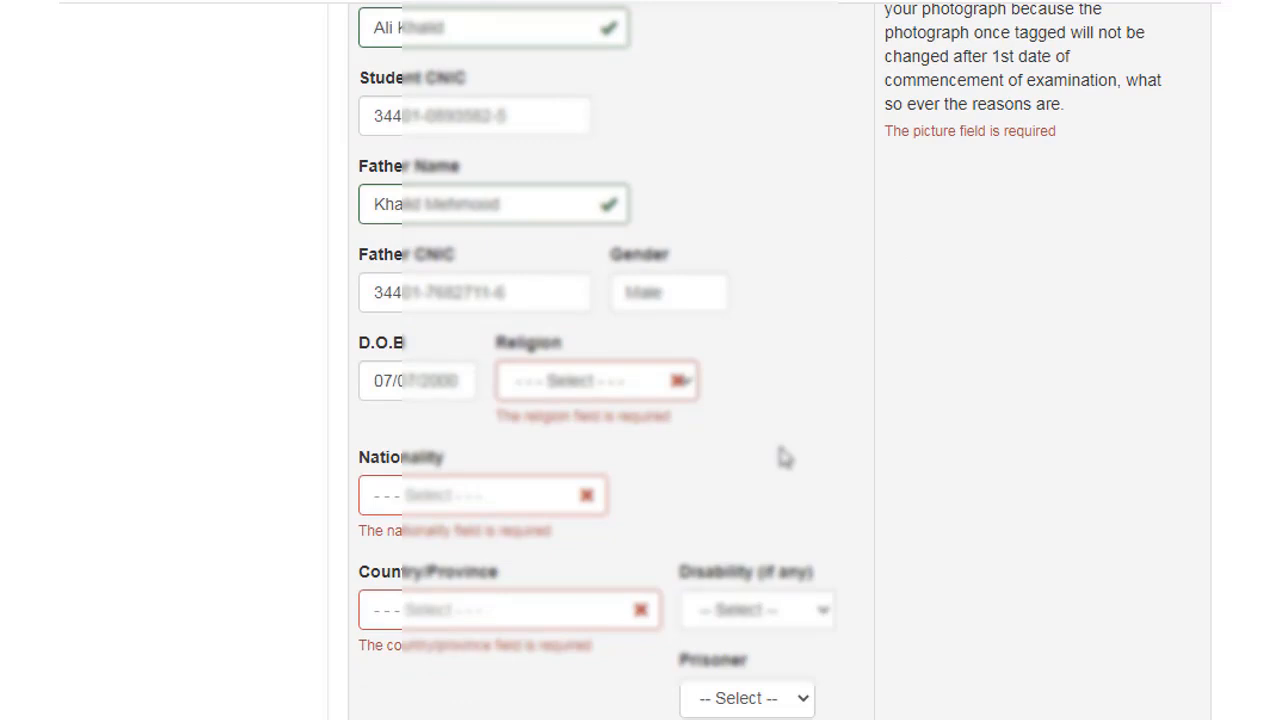
# Step: Set nationality to PAKISTANI and province to PUNJAB
pyautogui.click(460, 500)
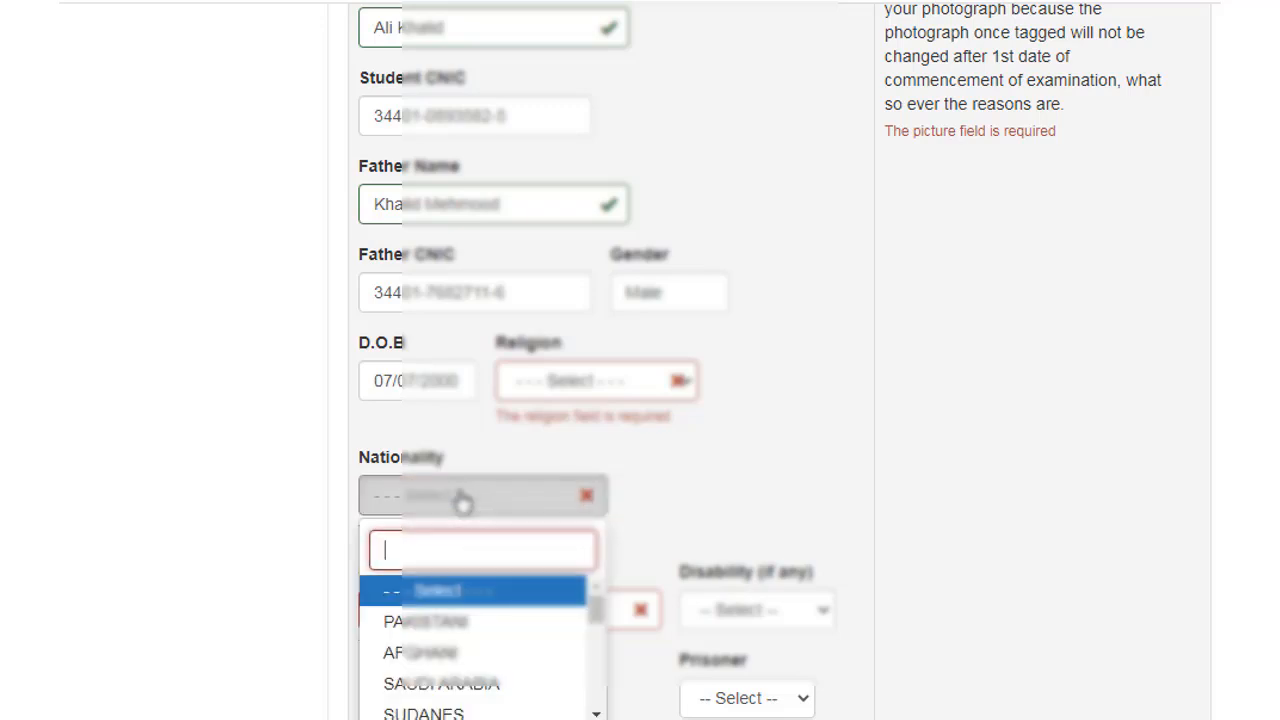
pyautogui.click(447, 623)
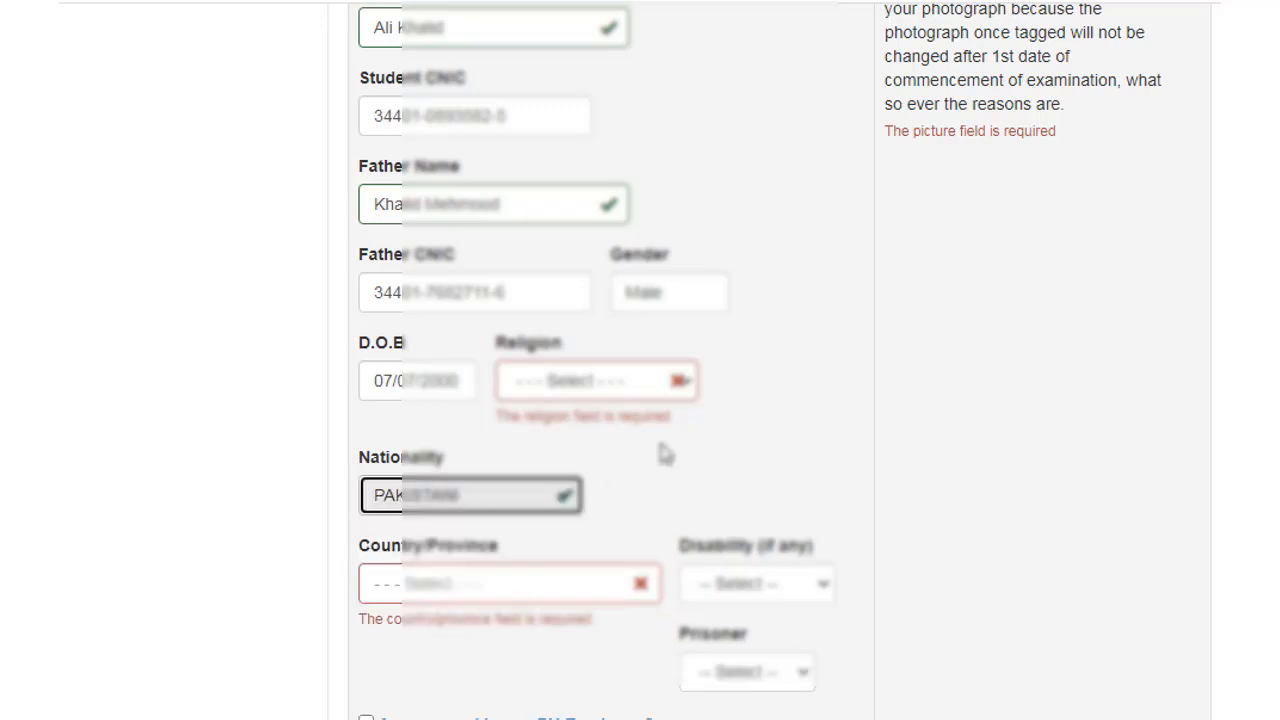
pyautogui.scroll(-1, 662, 452)
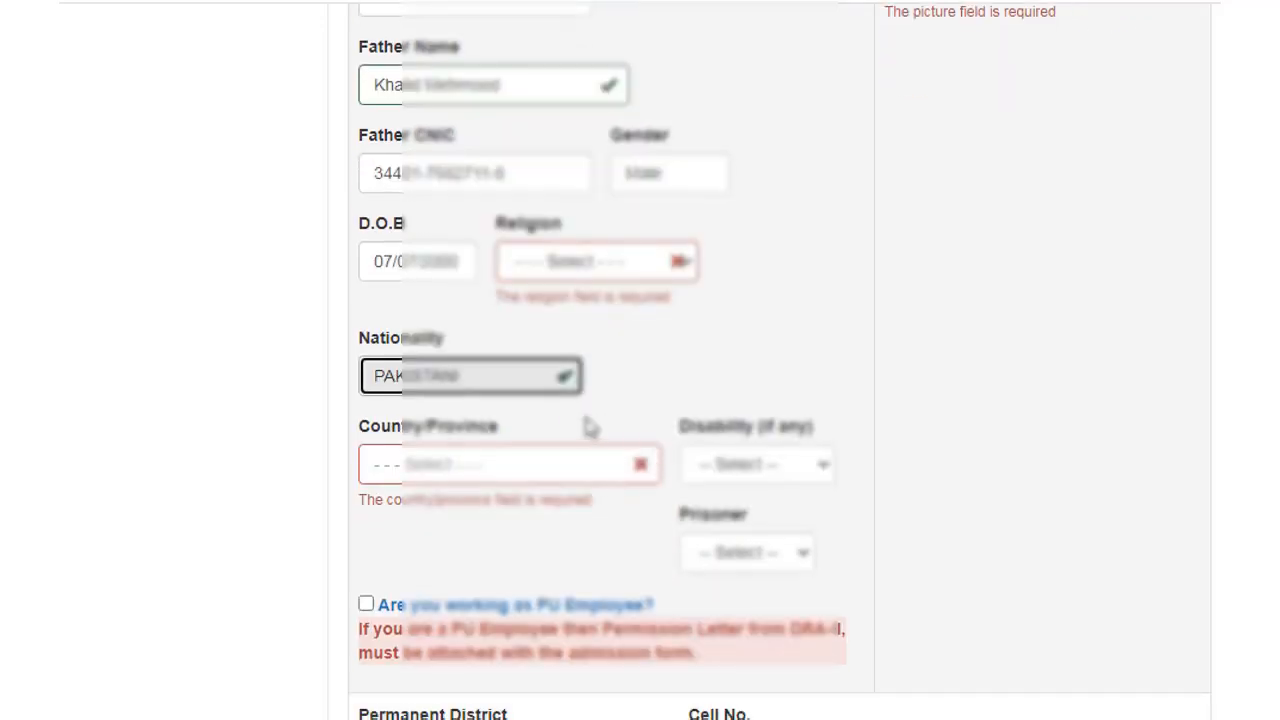
pyautogui.click(523, 469)
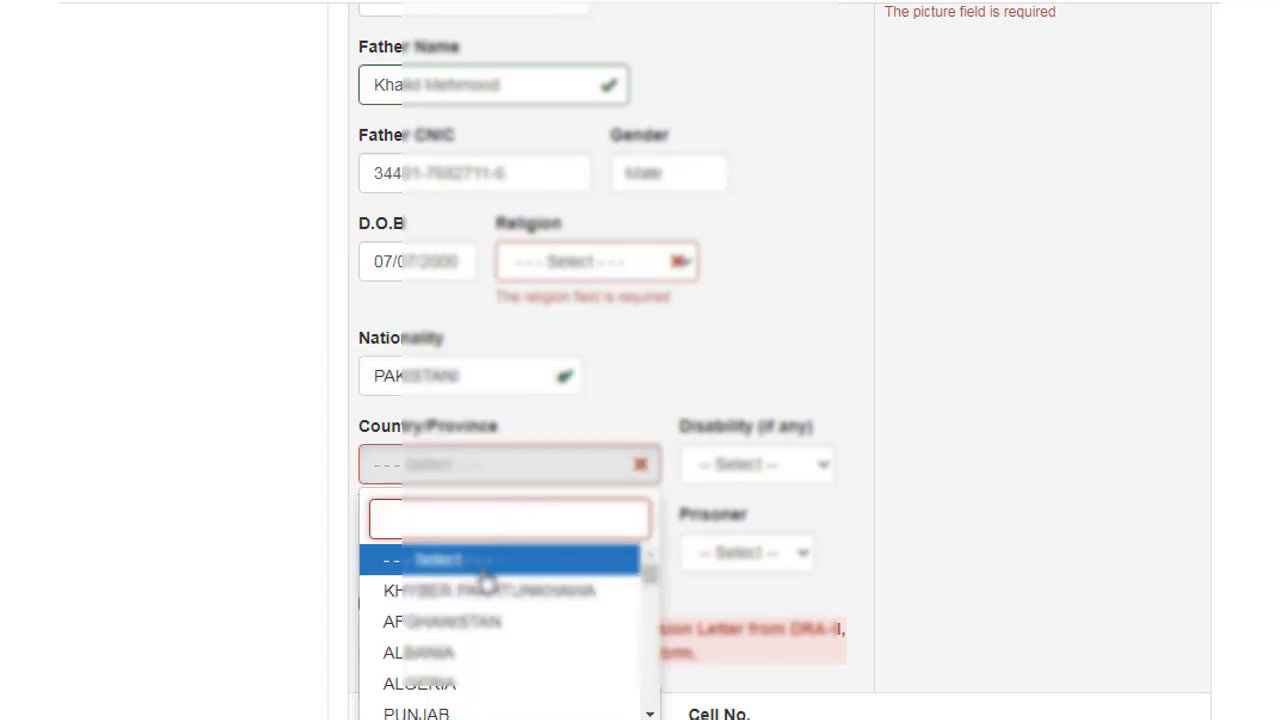
pyautogui.click(449, 712)
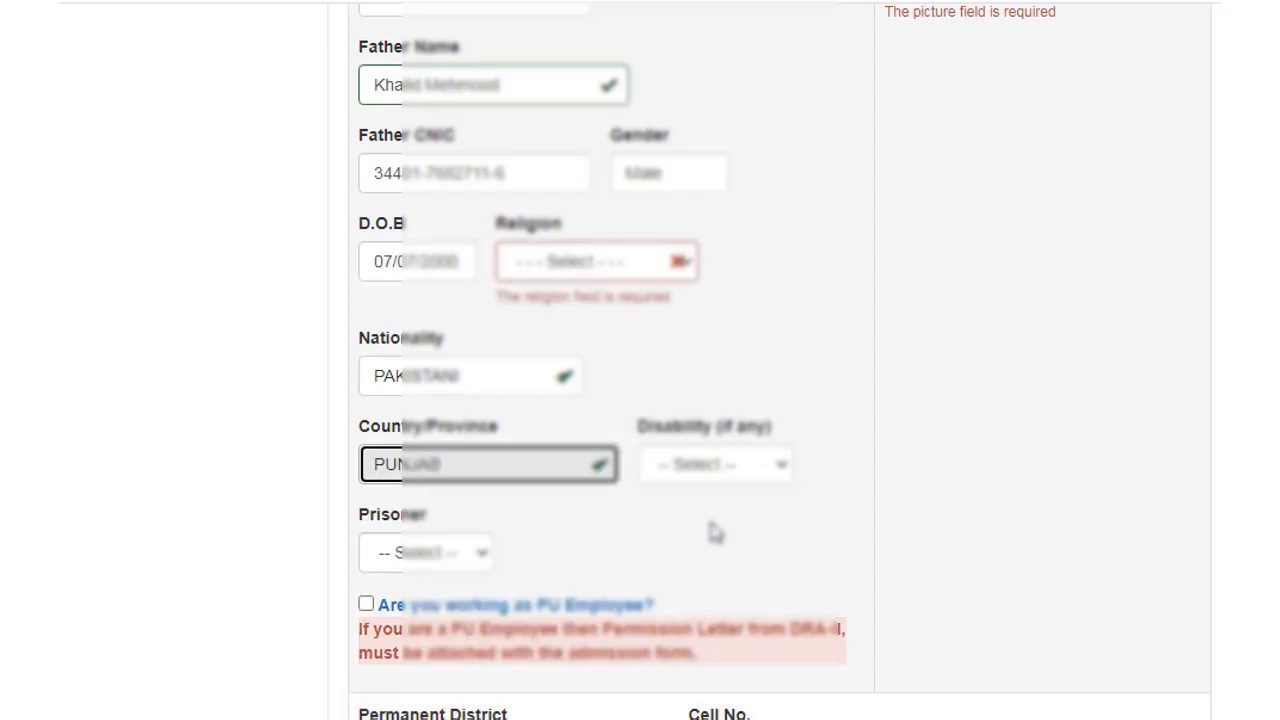
# Step: Leave disability unset and set Prisoner to No
pyautogui.click(776, 474)
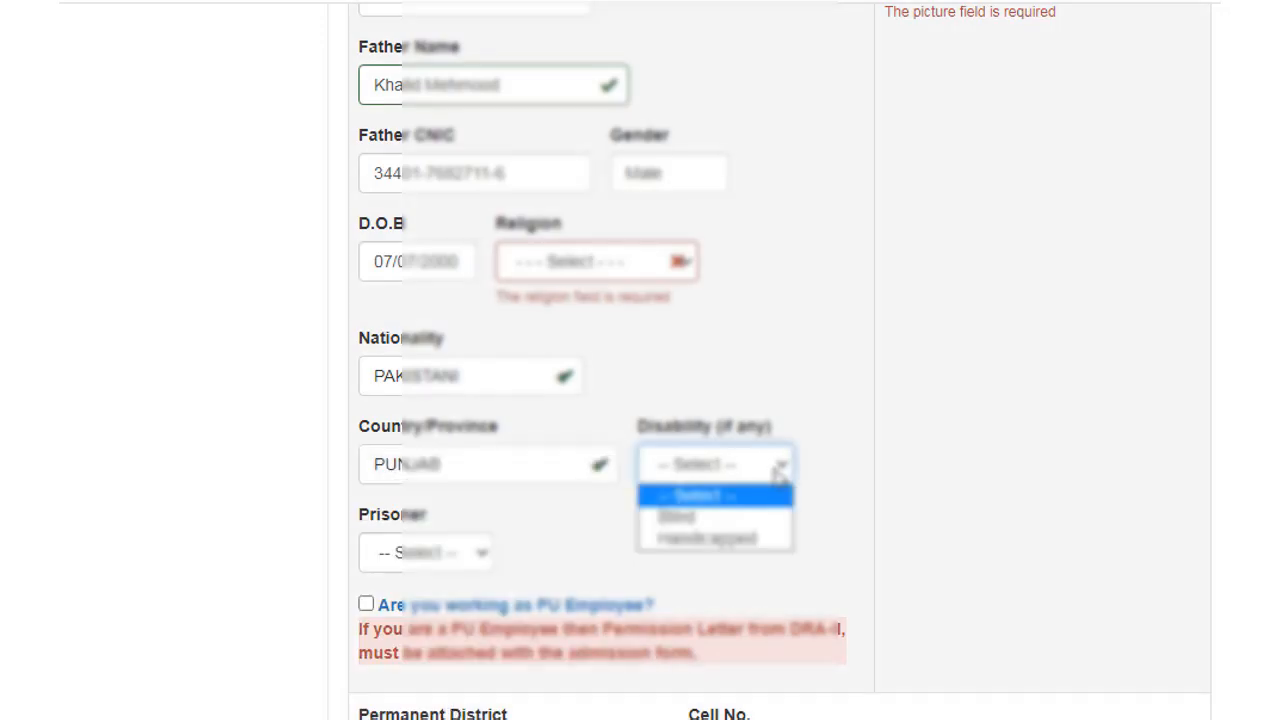
pyautogui.click(829, 391)
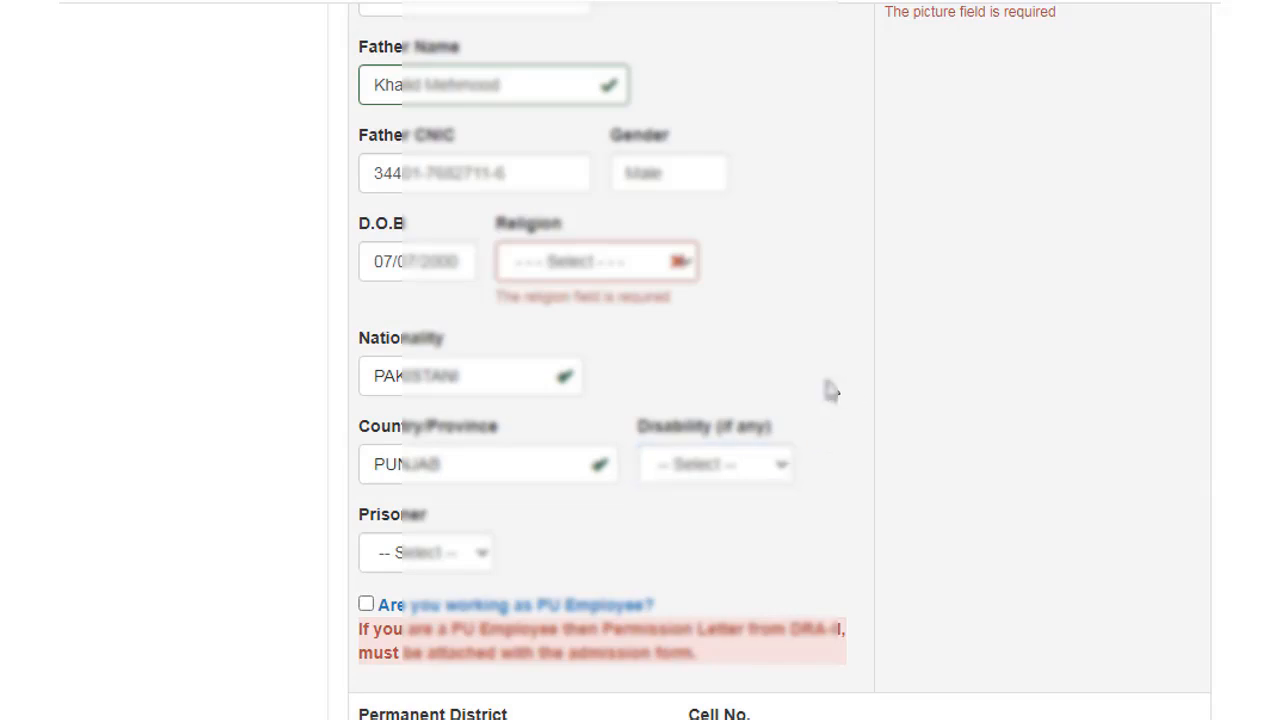
pyautogui.scroll(-1, 830, 391)
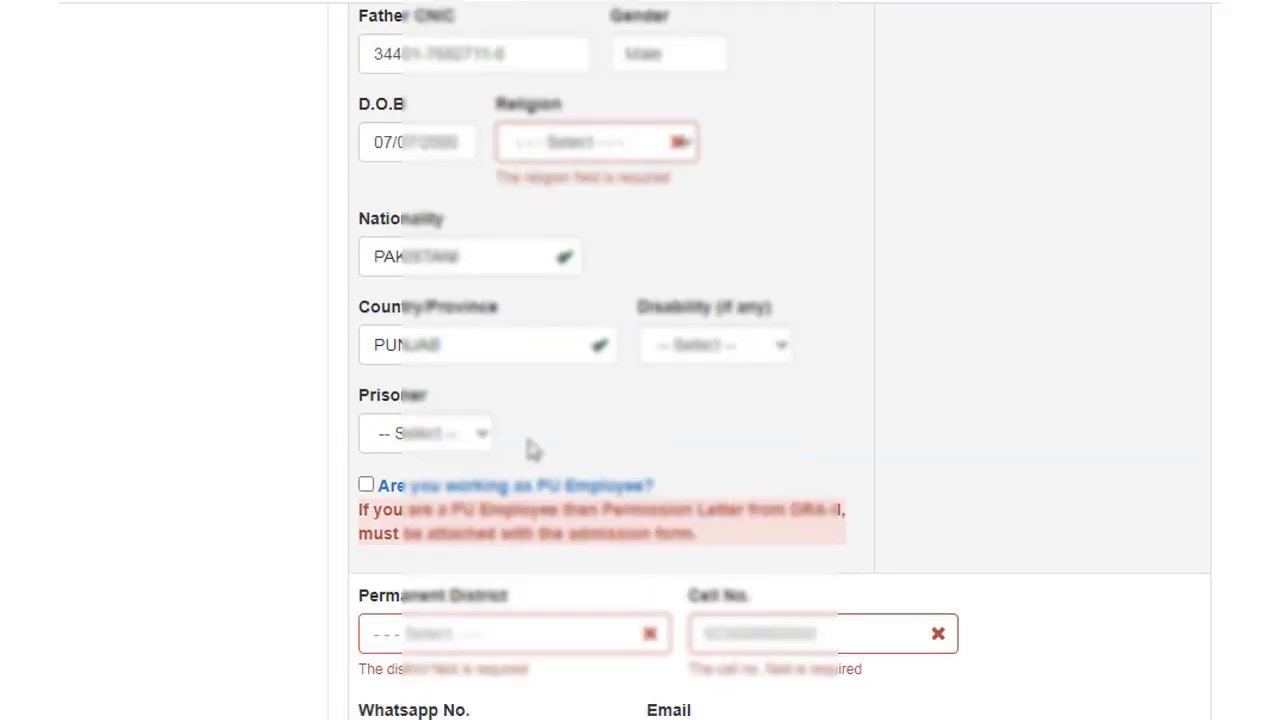
pyautogui.click(484, 436)
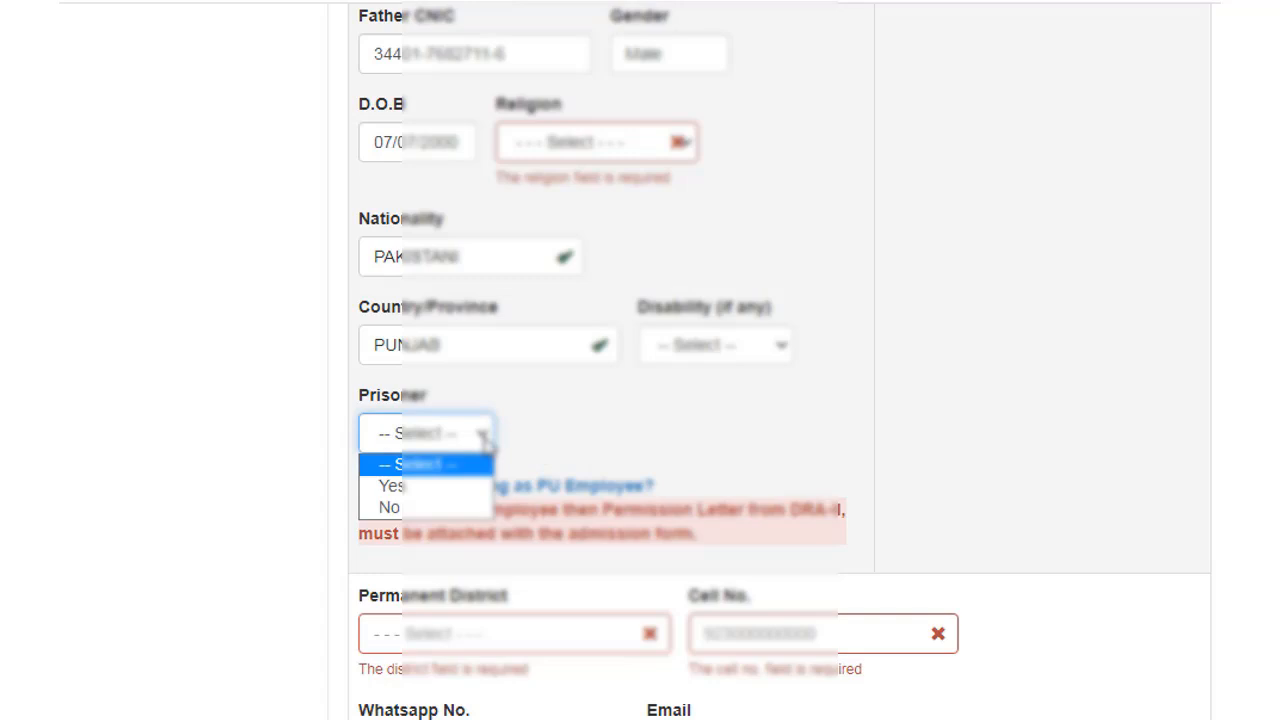
pyautogui.click(426, 508)
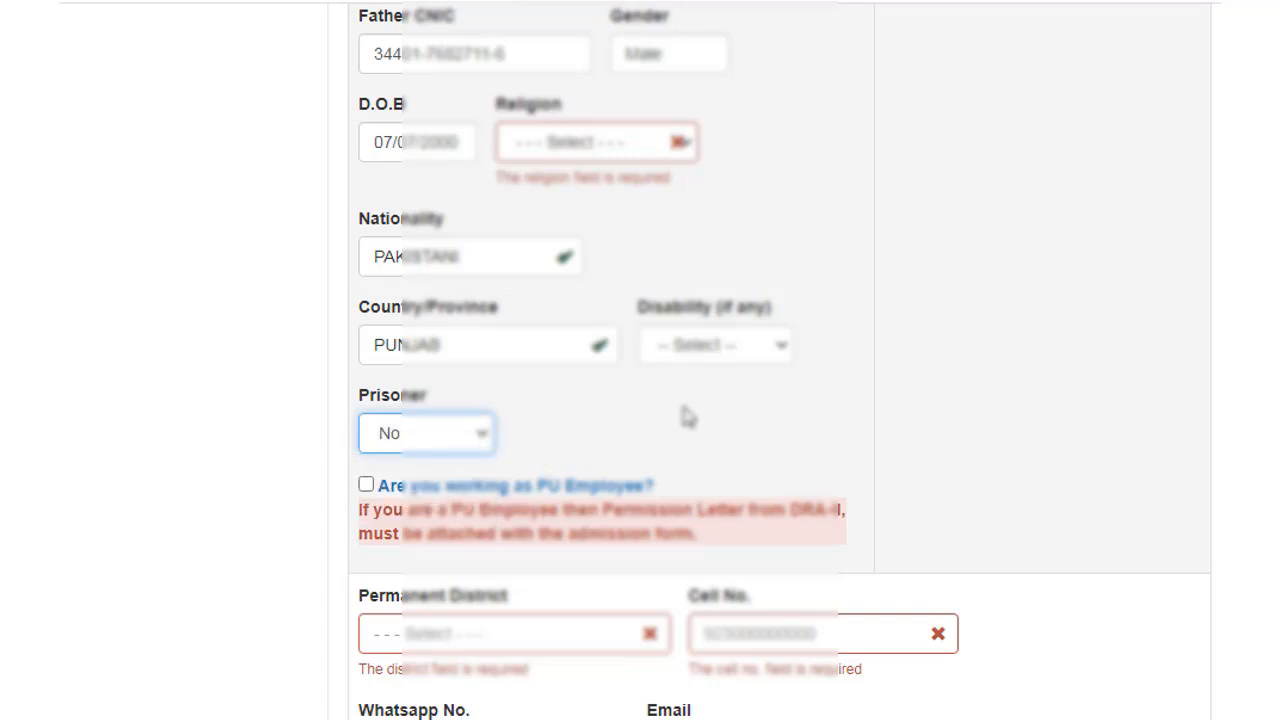
pyautogui.scroll(-1, 688, 417)
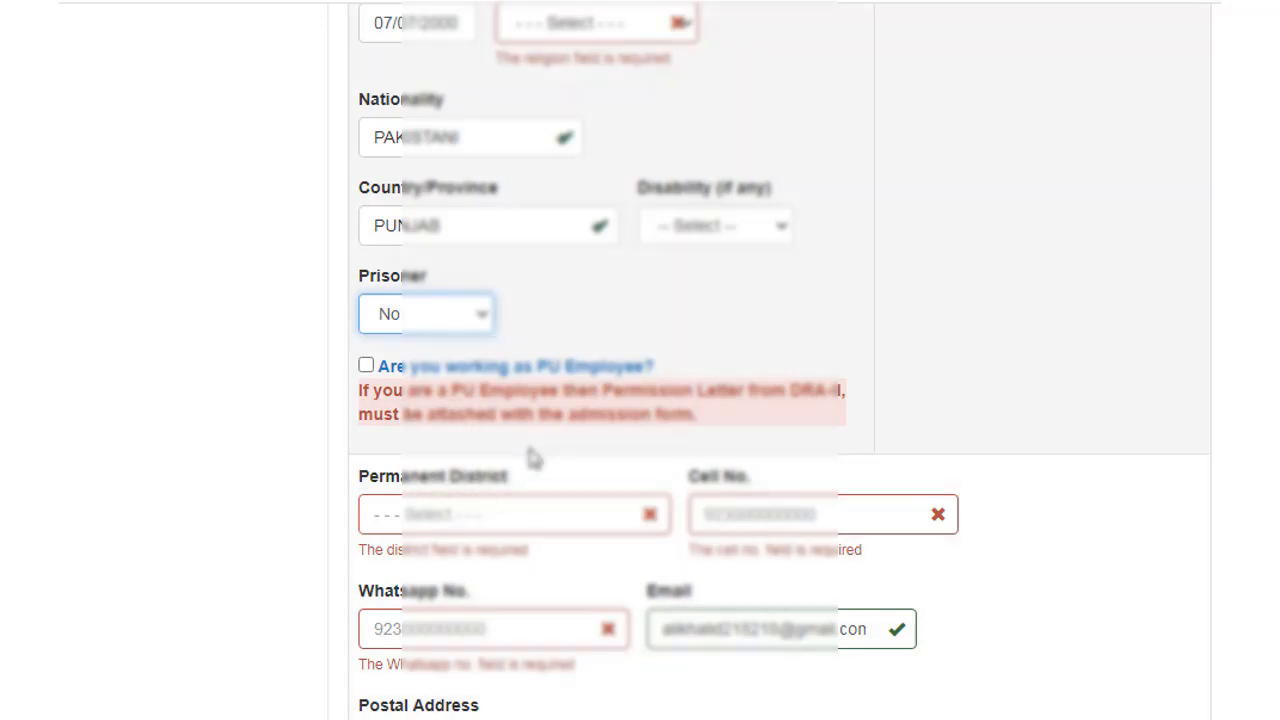
# Step: Search 'Ma' and set Permanent District to MANDI BAHAUDDIN
pyautogui.scroll(-1, 533, 457)
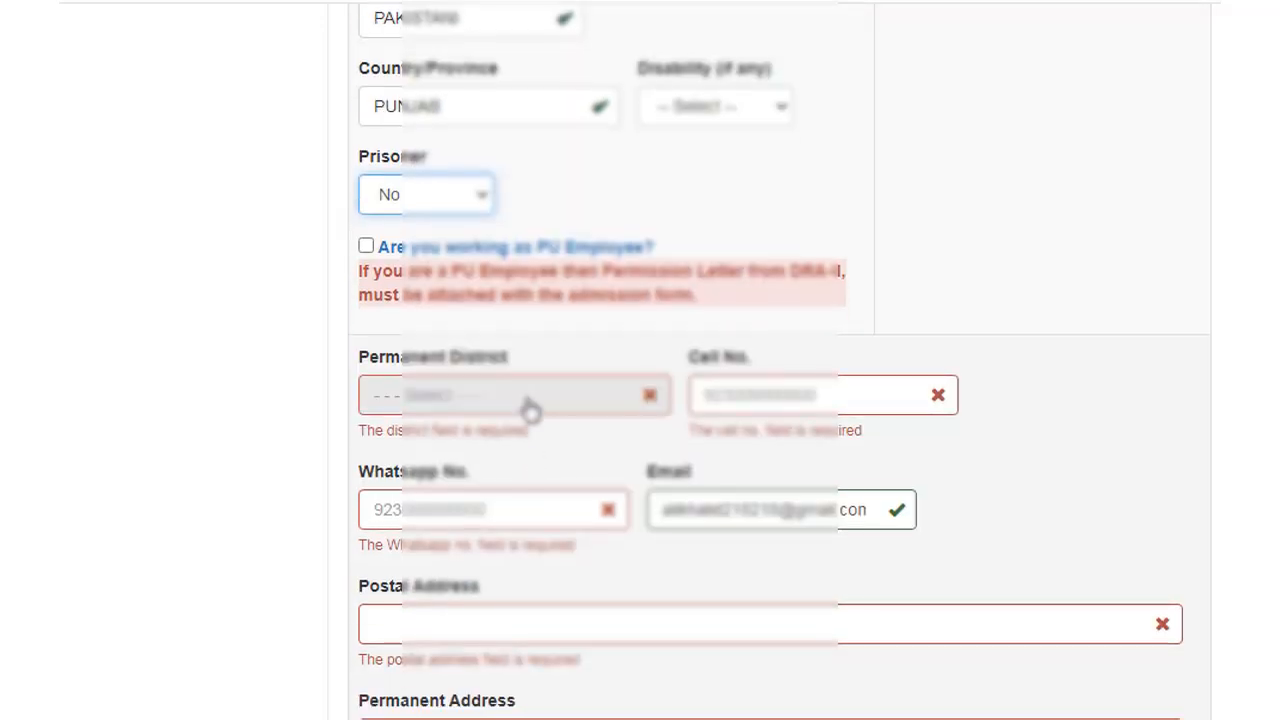
pyautogui.click(530, 402)
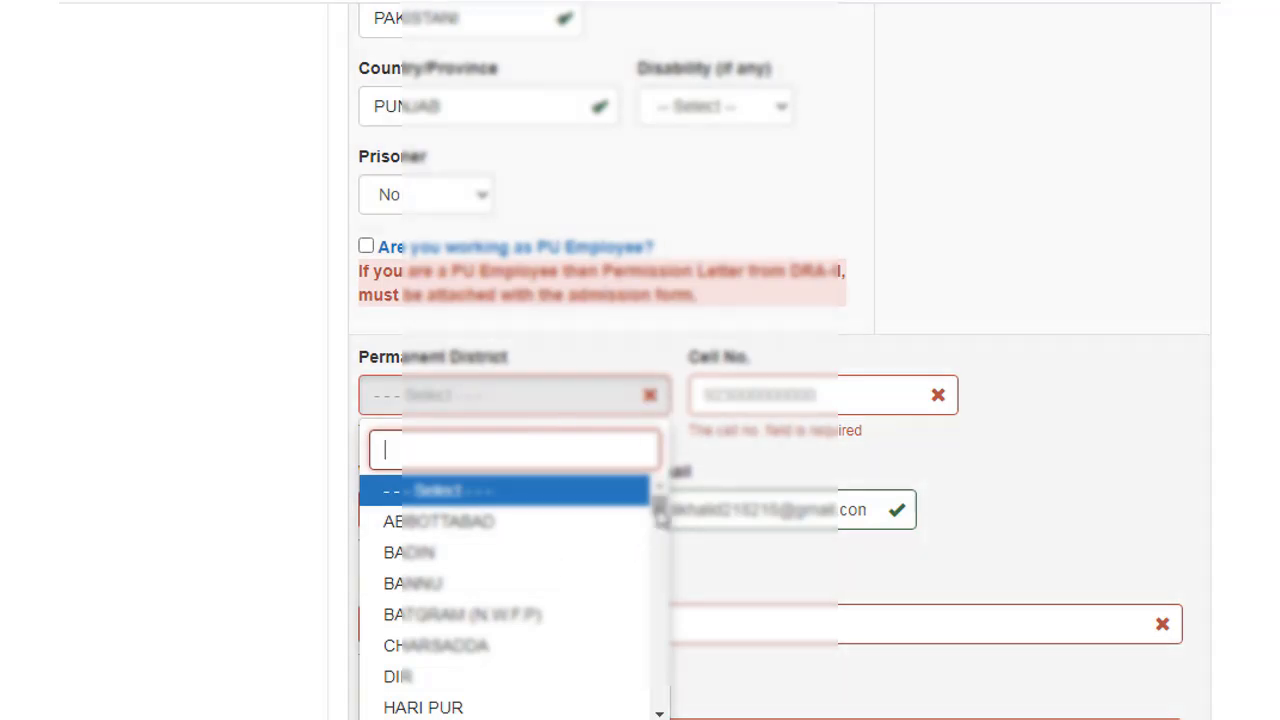
pyautogui.scroll(-1, 480, 590)
pyautogui.scroll(-1, 481, 590)
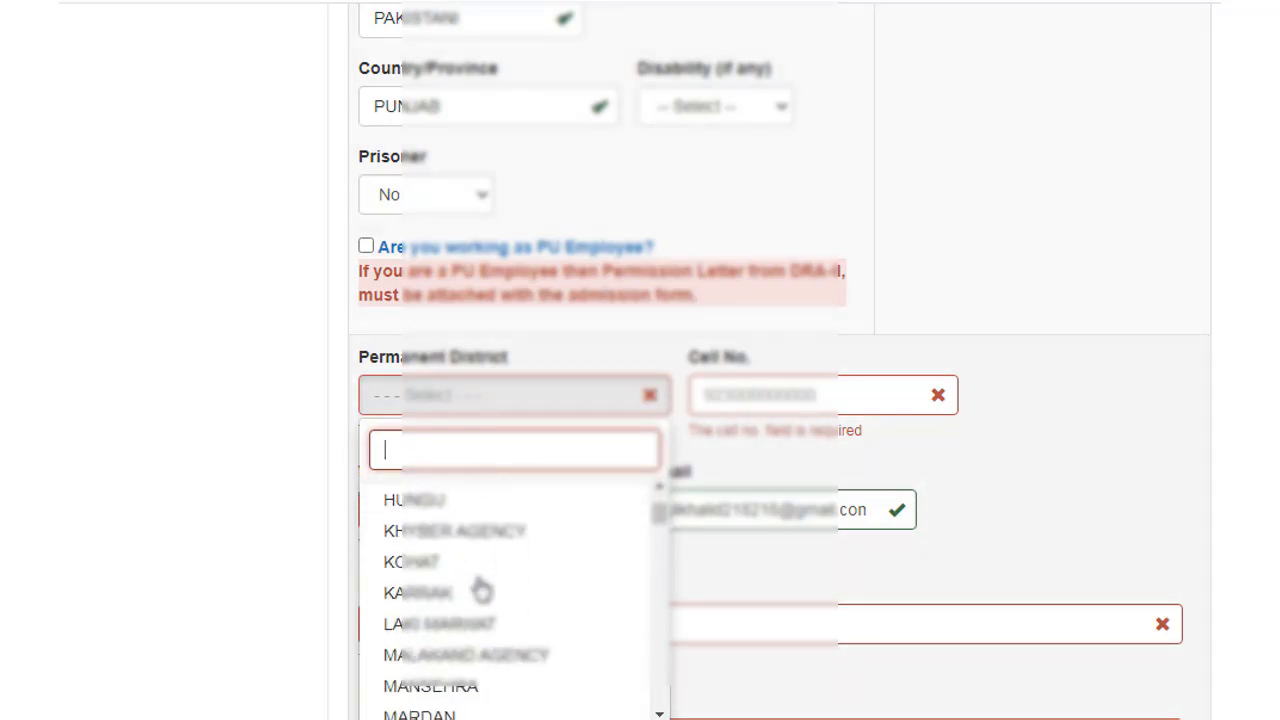
pyautogui.scroll(-1, 481, 590)
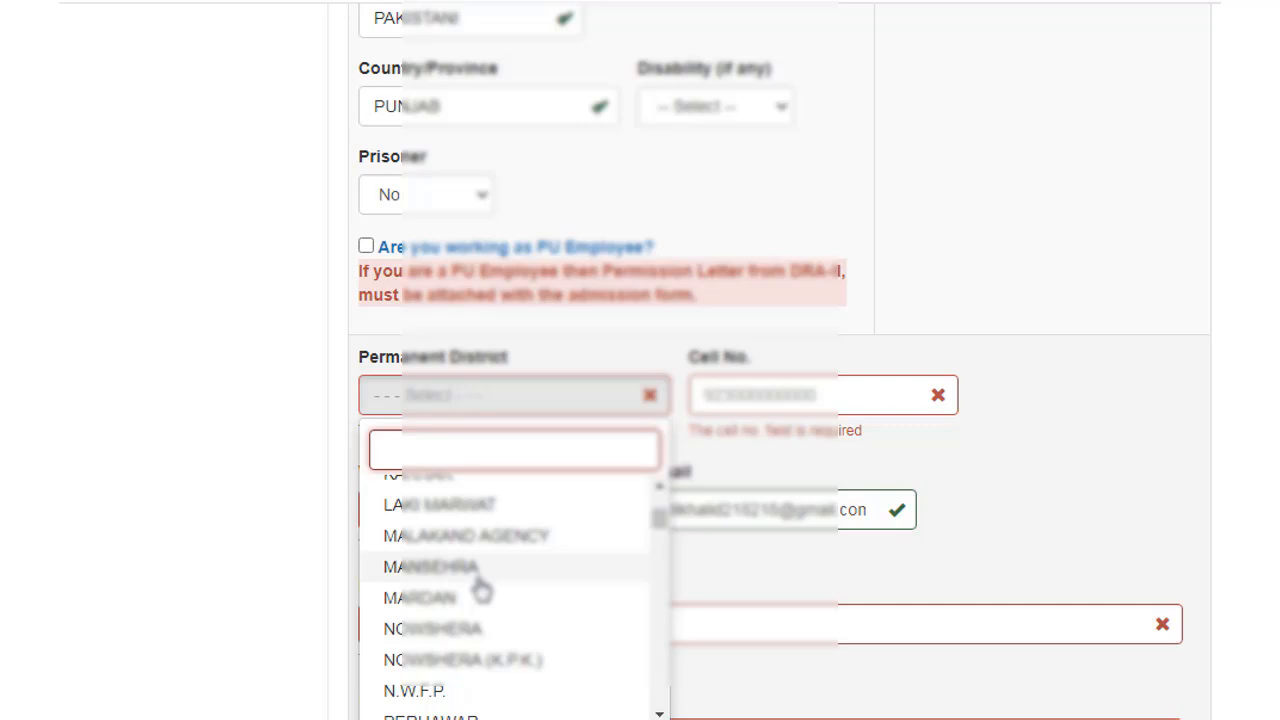
pyautogui.scroll(-1, 481, 590)
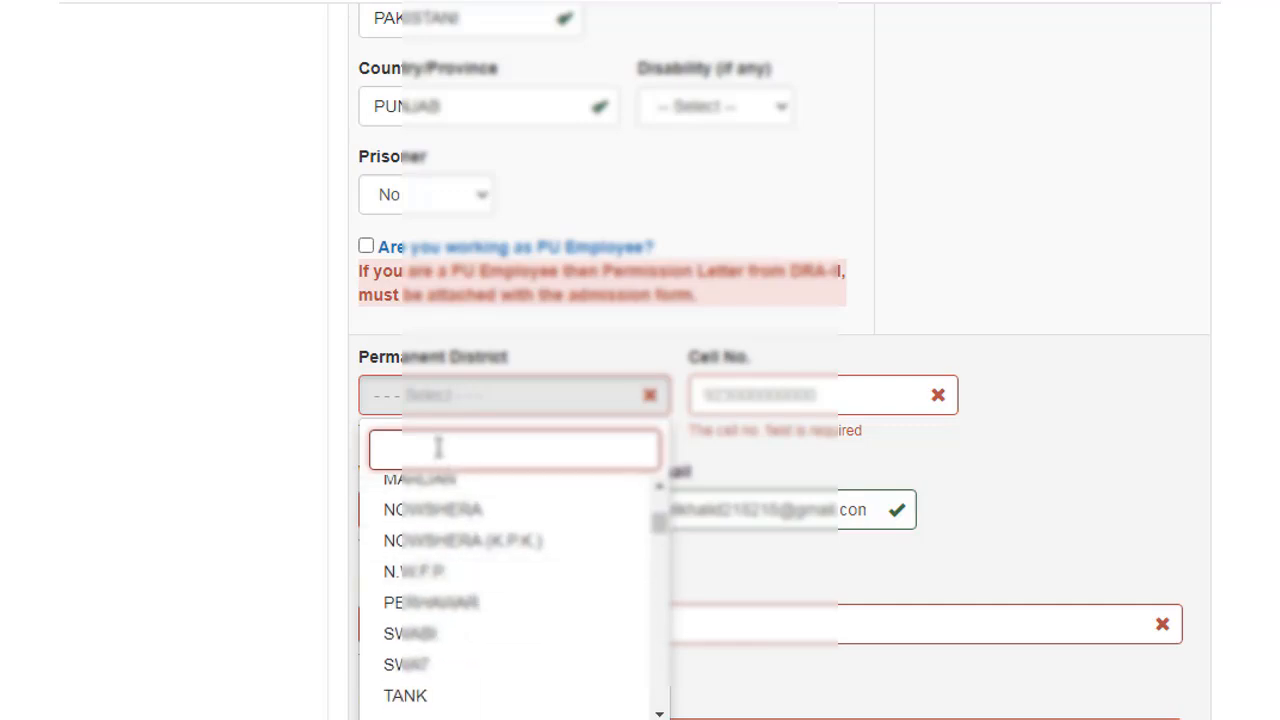
pyautogui.write('Ma')
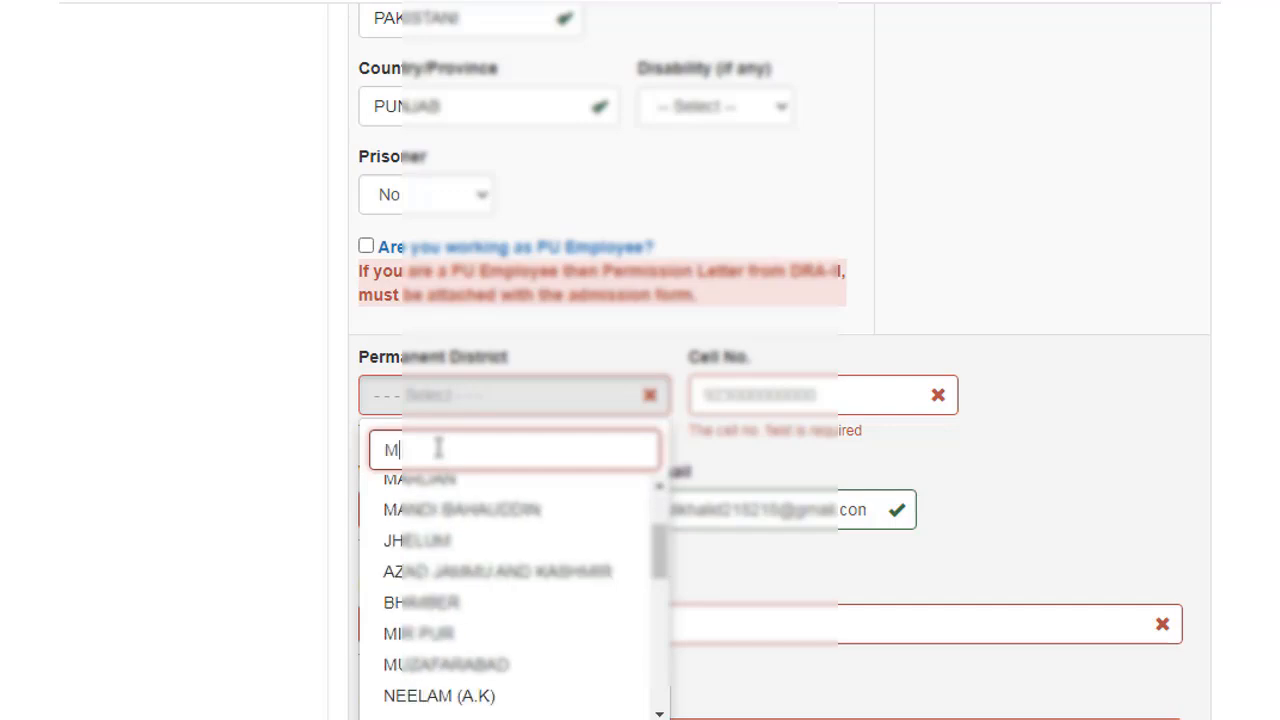
pyautogui.click(456, 512)
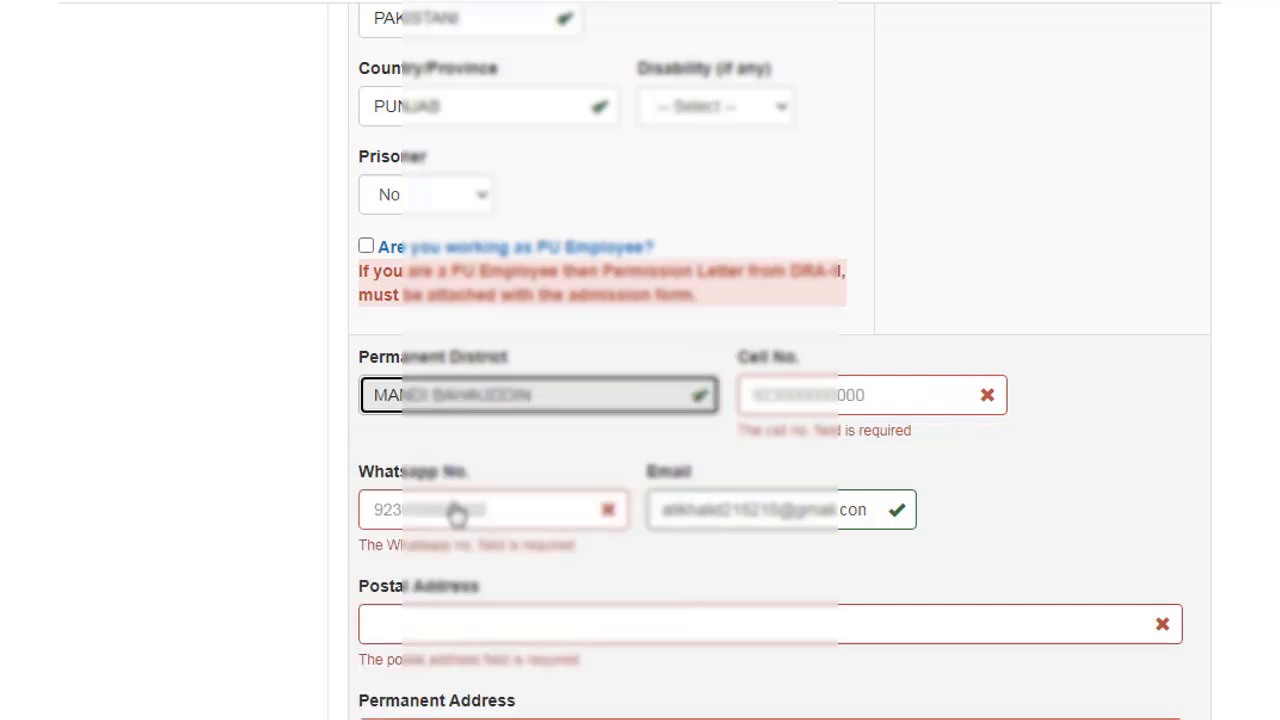
pyautogui.click(788, 395)
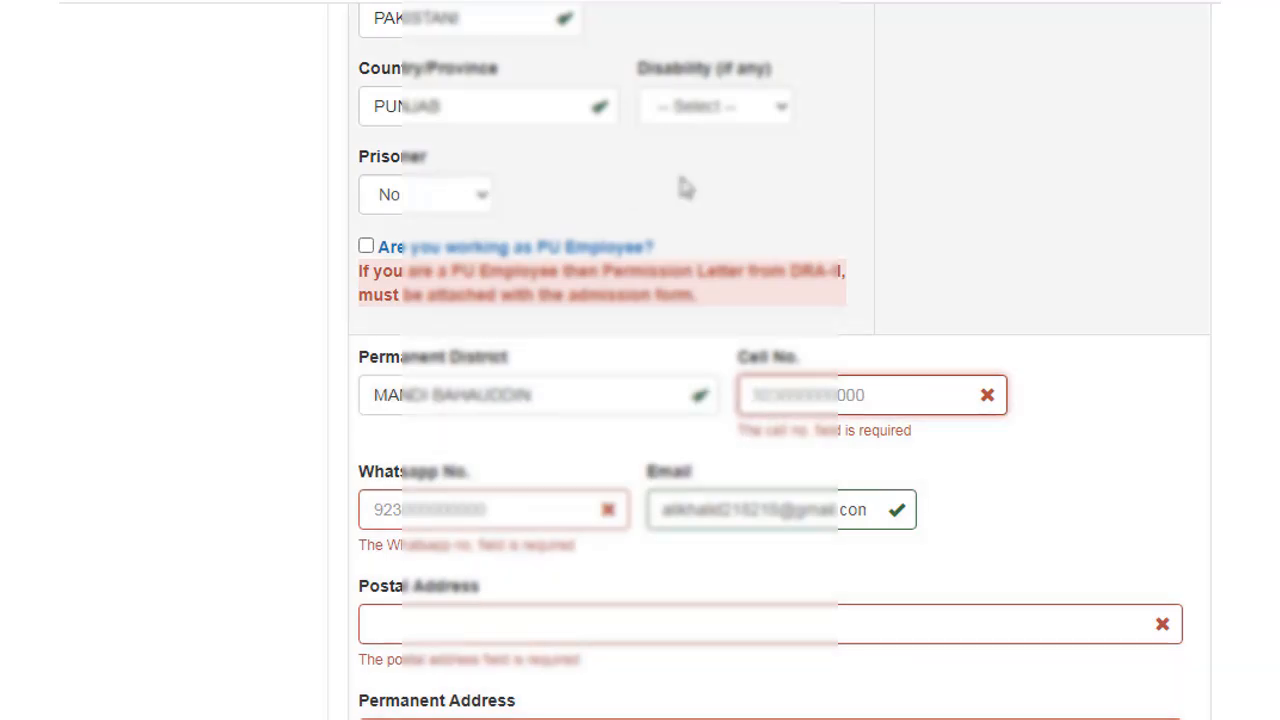
pyautogui.scroll(8, 685, 188)
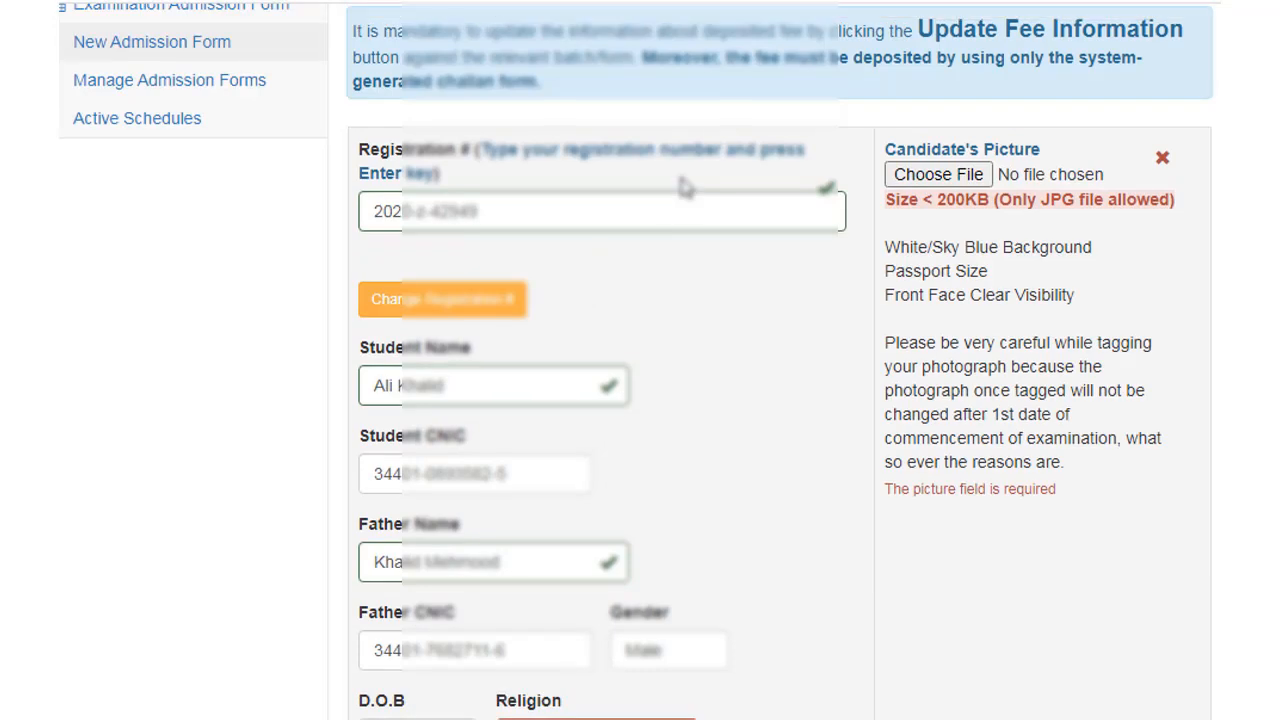
# Step: Search 'ad' and choose Associate Degree in Arts Part-II as the exam
pyautogui.scroll(1, 694, 329)
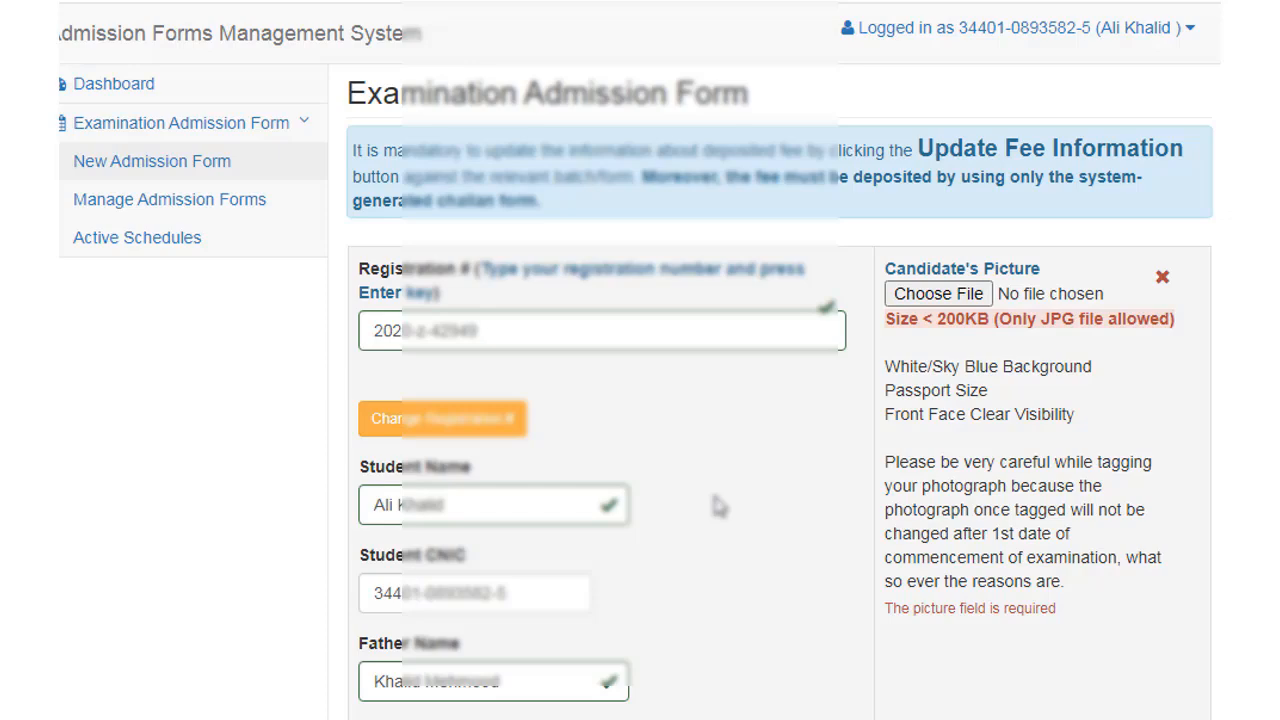
pyautogui.scroll(-10, 850, 497)
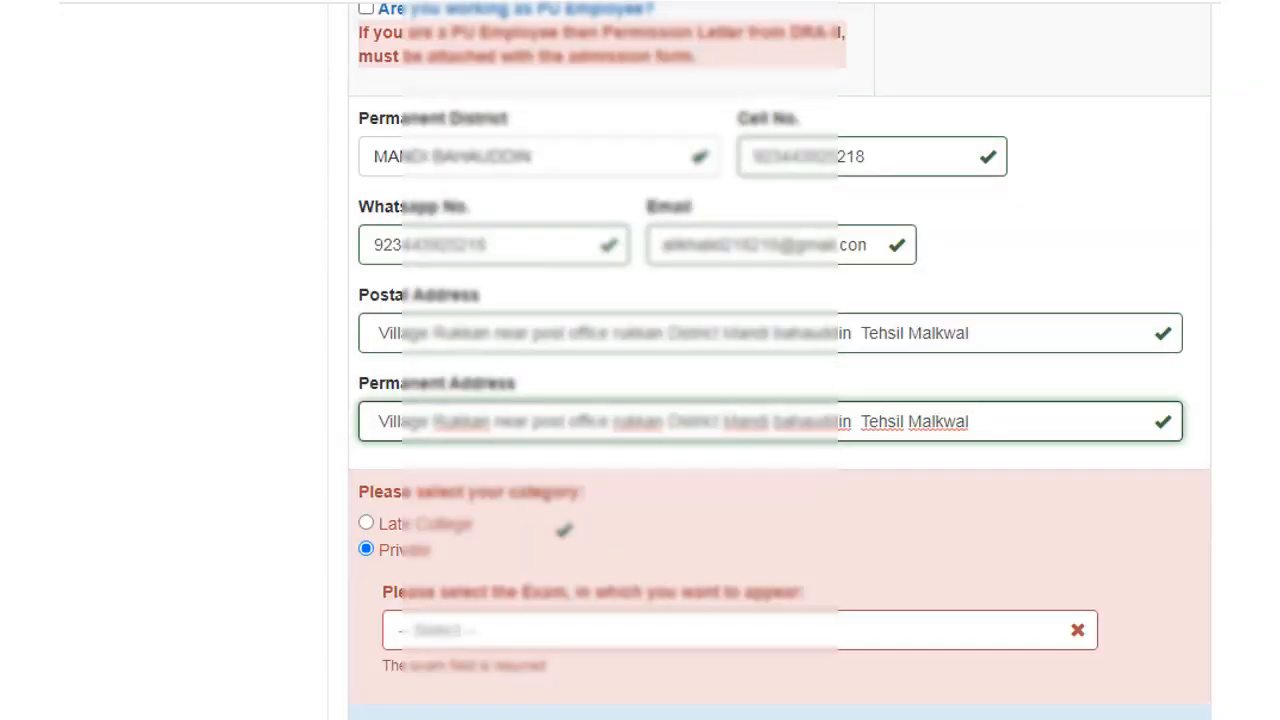
pyautogui.click(448, 632)
pyautogui.write('ad')
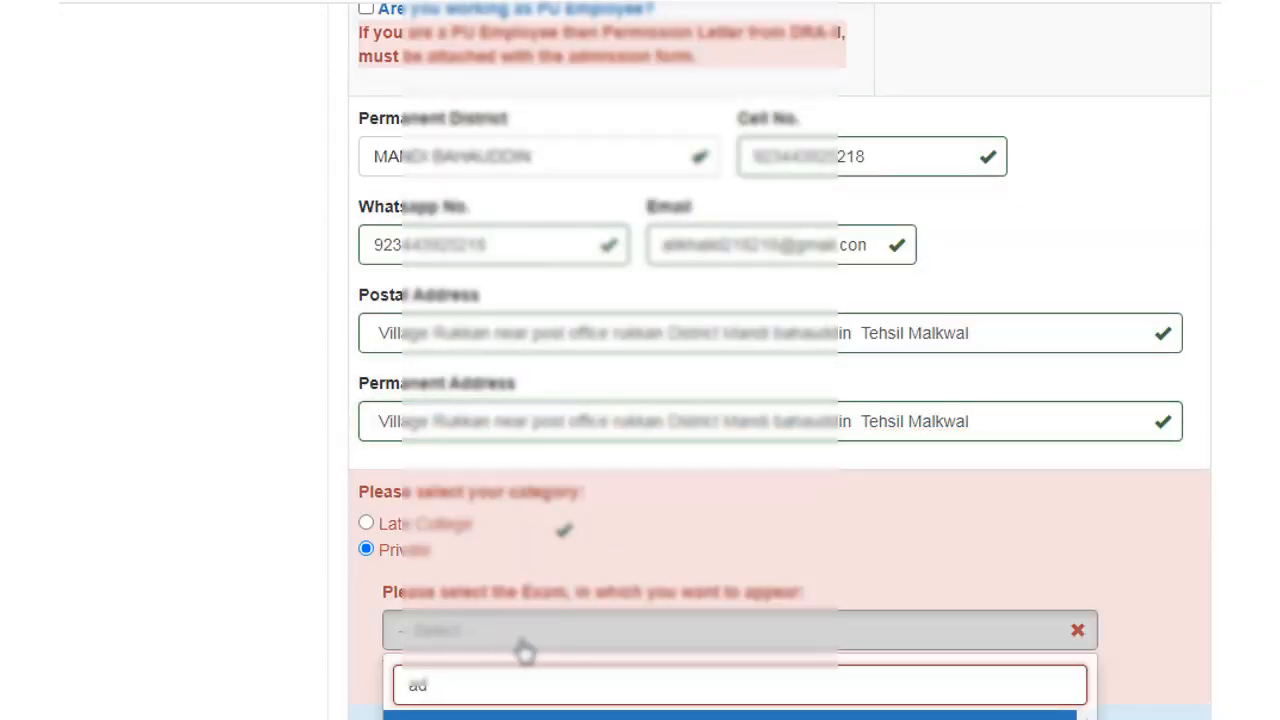
pyautogui.scroll(-1, 525, 652)
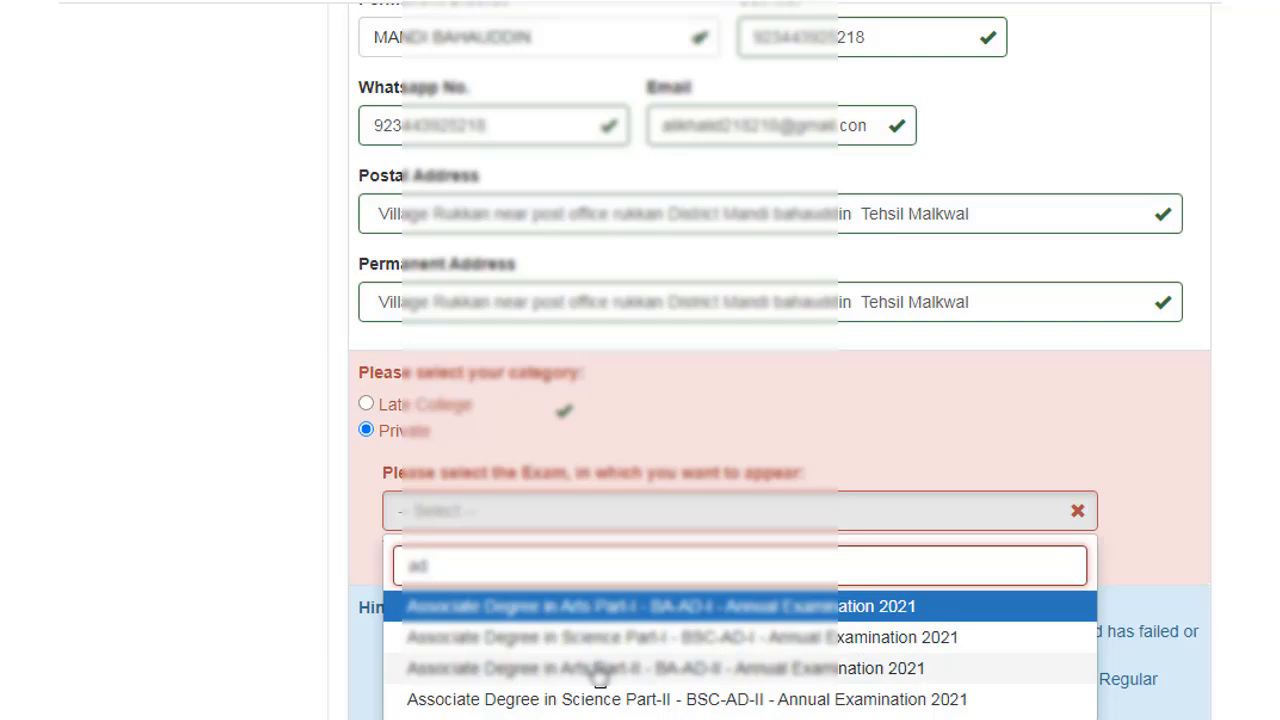
pyautogui.scroll(-1, 597, 676)
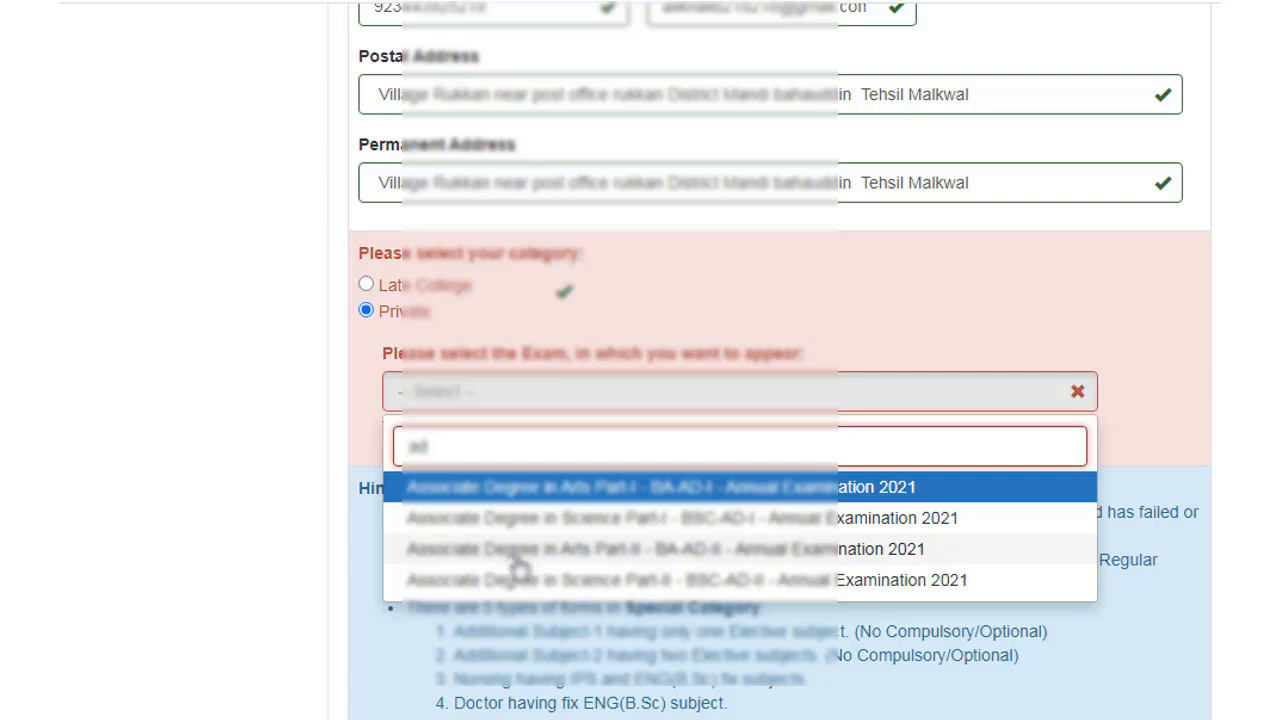
pyautogui.click(699, 550)
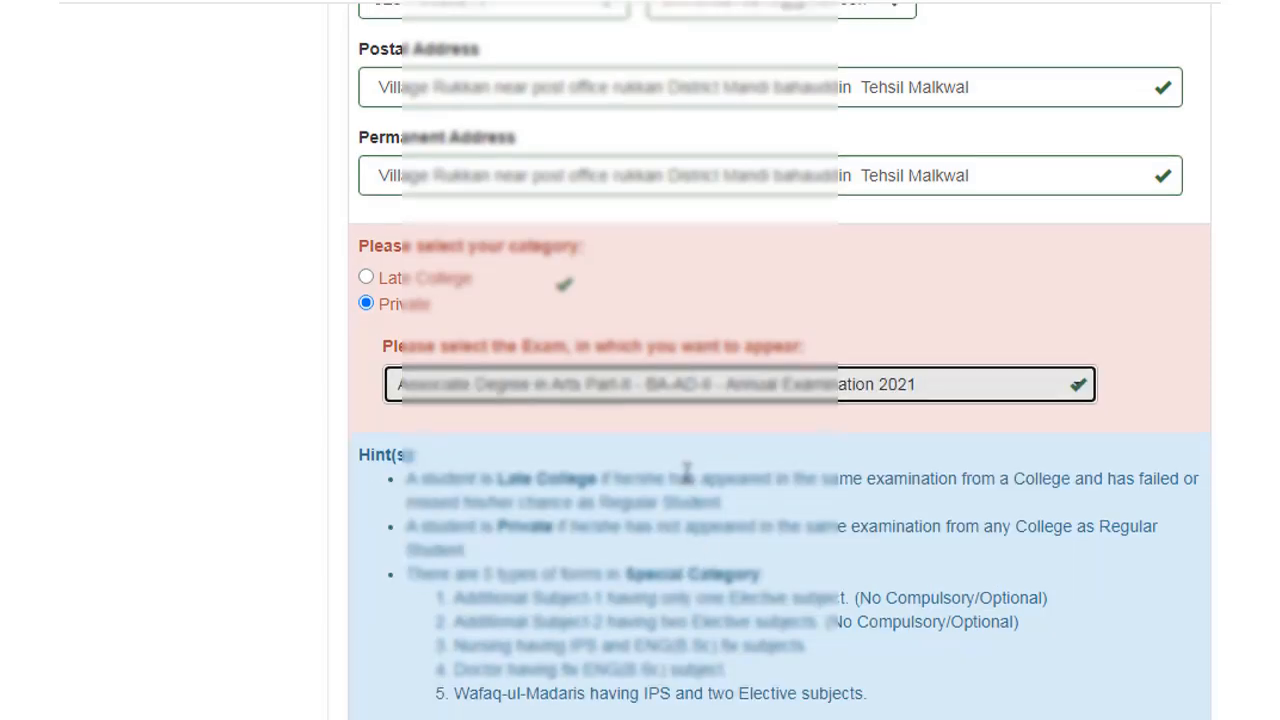
pyautogui.scroll(-4, 686, 471)
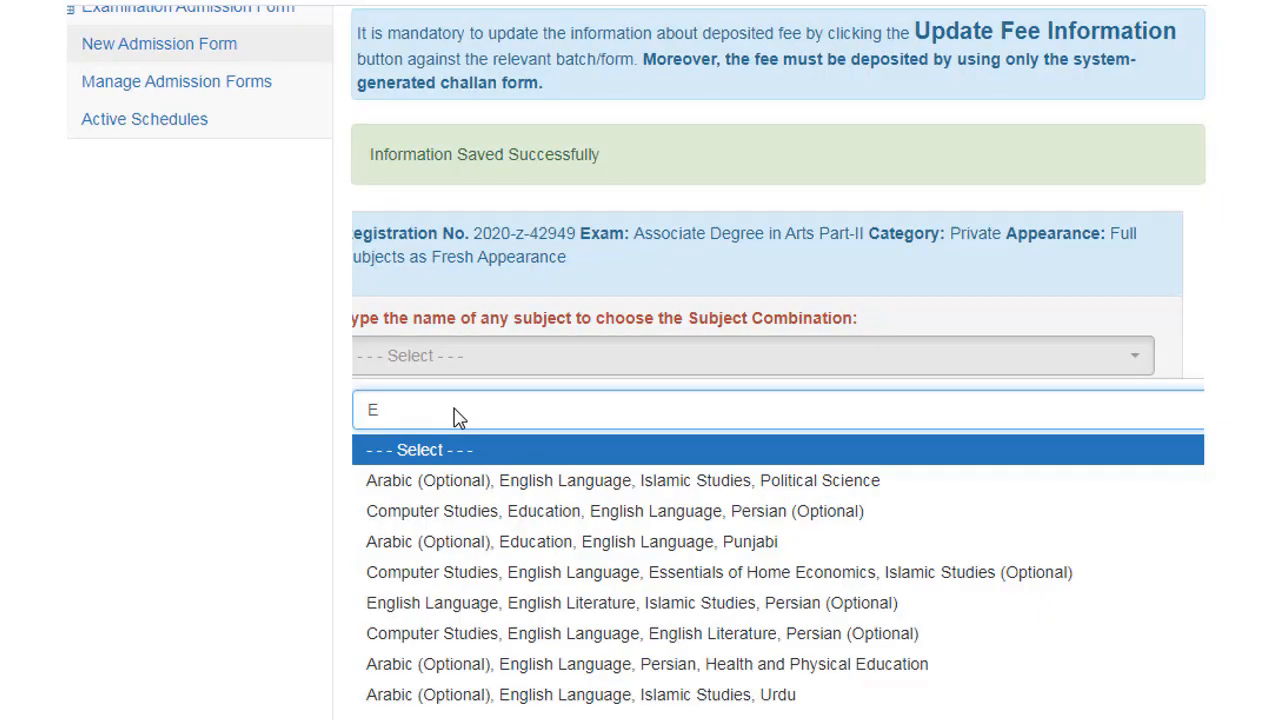
pyautogui.write('ng')
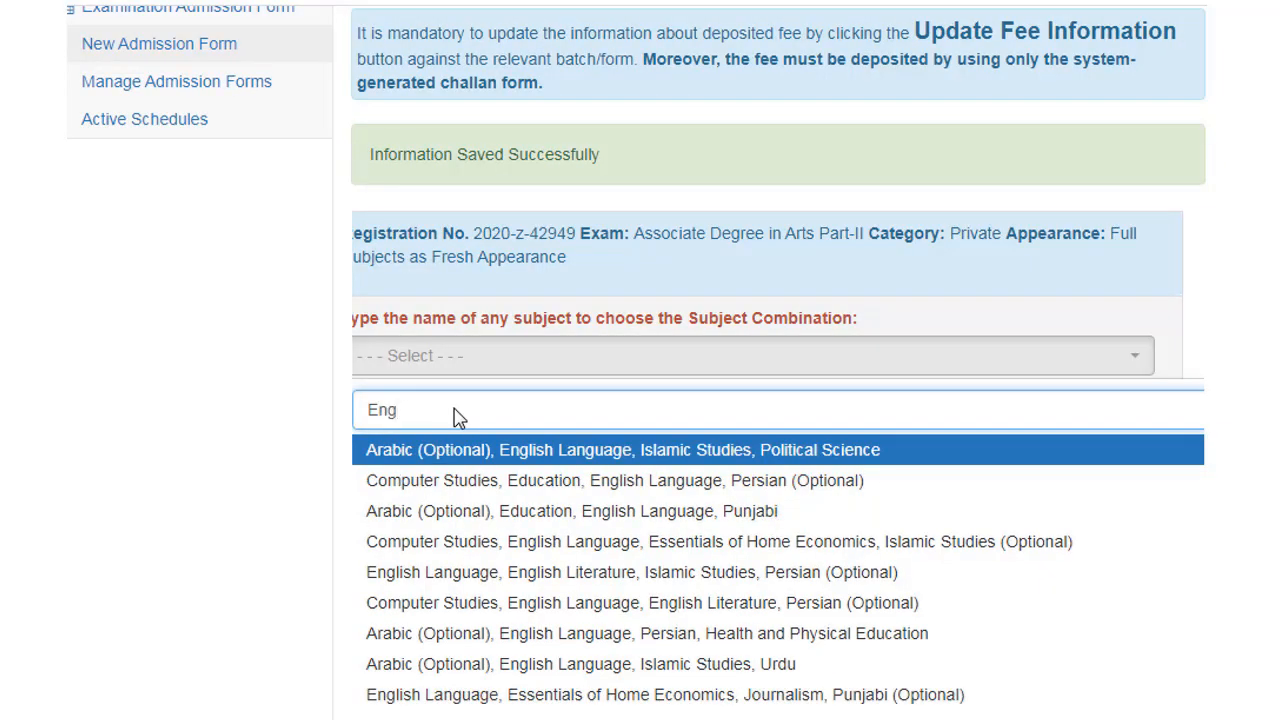
pyautogui.write('lish,')
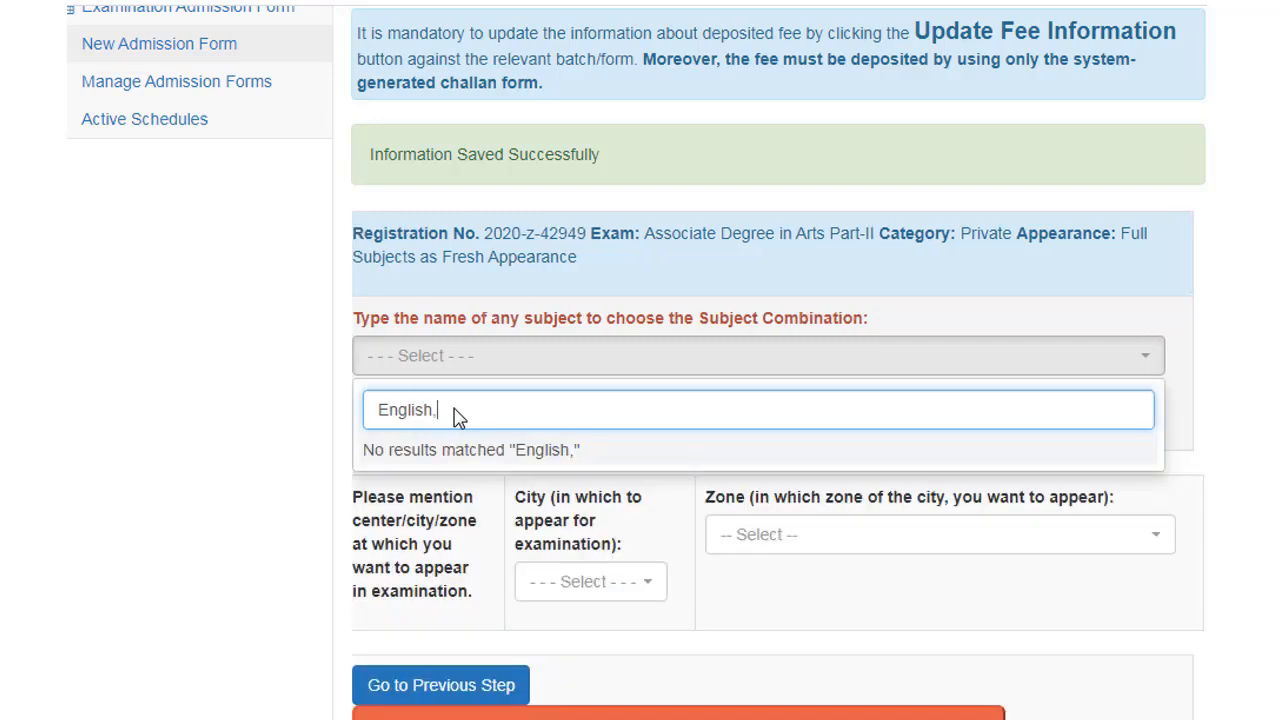
pyautogui.write('Journalism,')
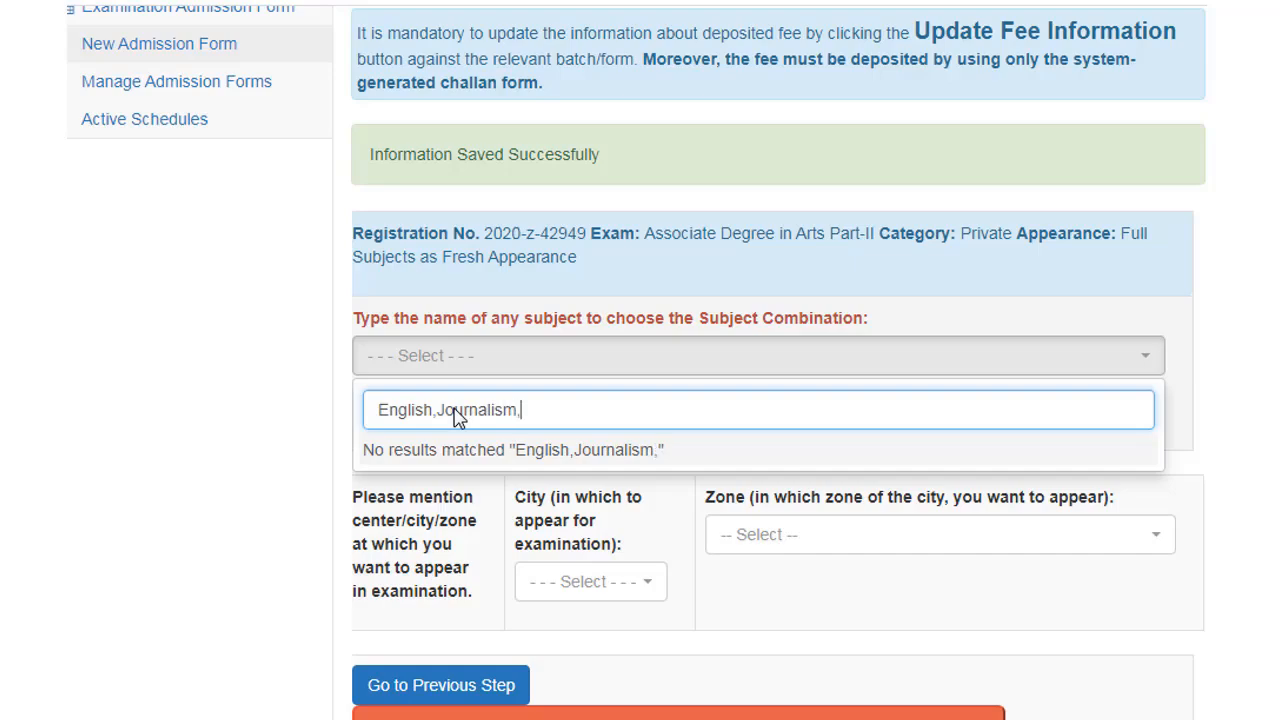